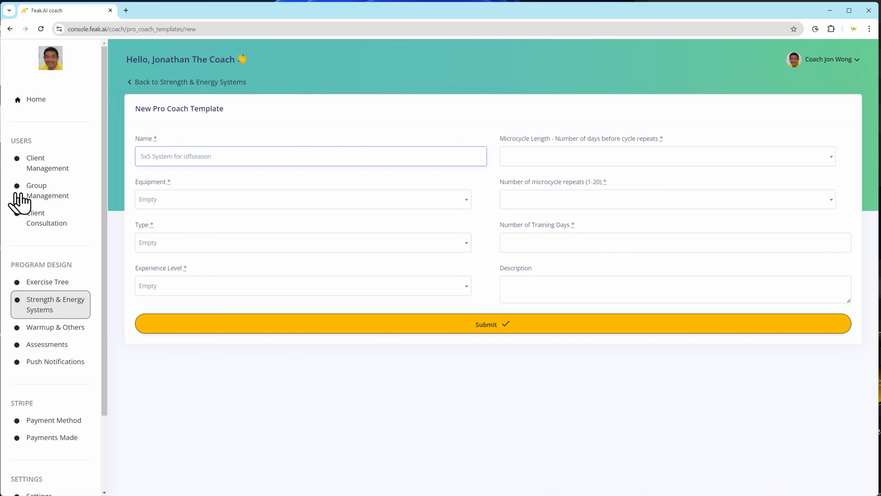
Set the template's equipment to Full gym setup w/common machines, type to Strength, goal to Functional Hypertrophy and experience level to 1 - Intermediate (1-3 yr).
left_click(151, 205)
left_click(142, 255)
left_click(169, 249)
left_click(228, 292)
left_click(171, 287)
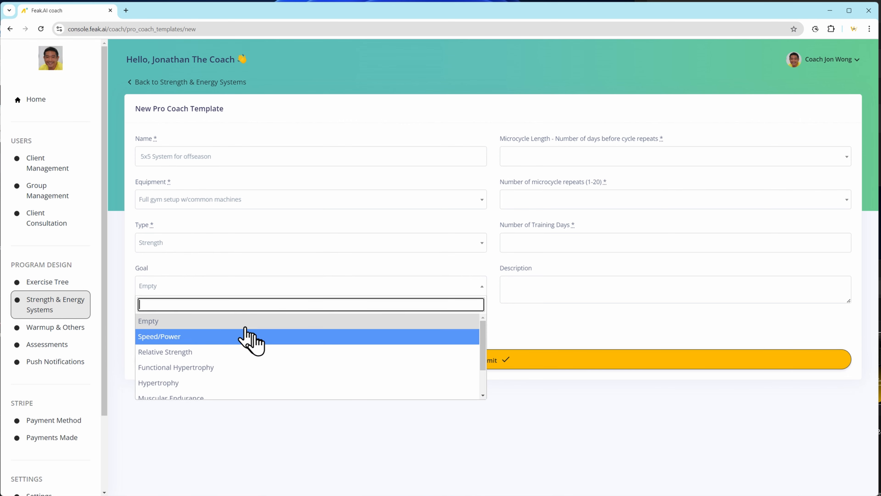
left_click(271, 367)
left_click(195, 328)
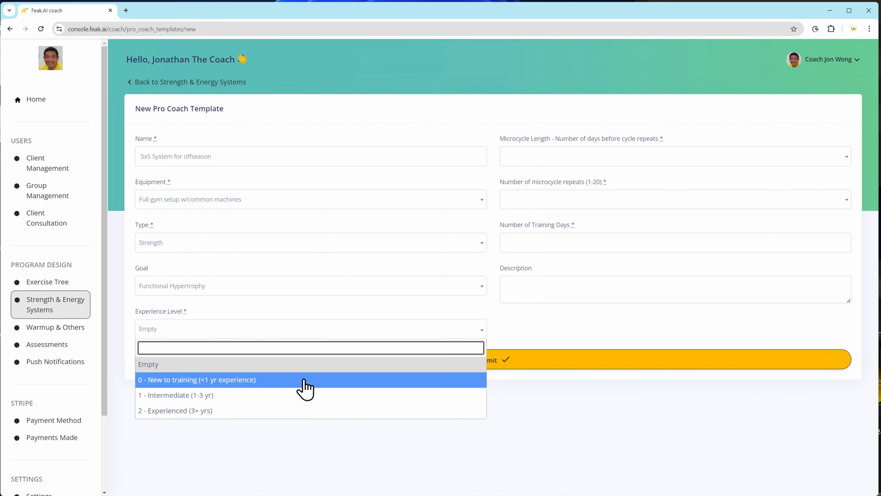
left_click(255, 395)
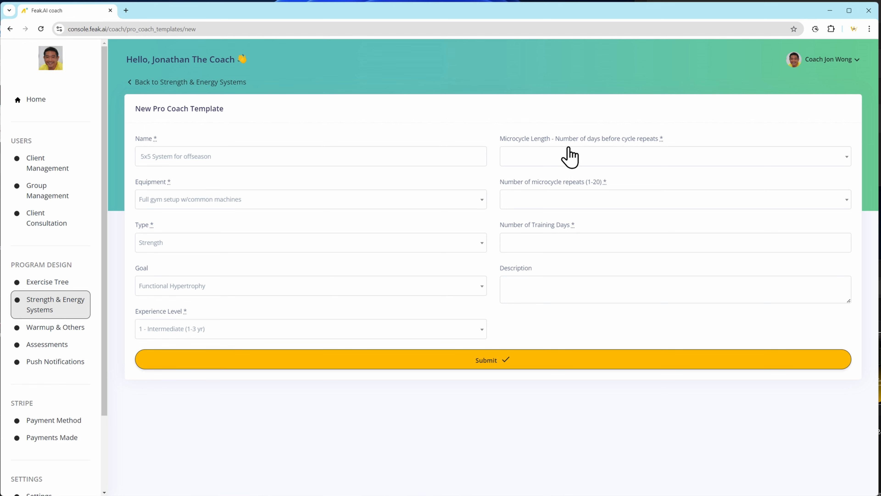
Set the microcycle length to 7 days and the number of microcycle repeats to 4.
left_click(548, 166)
scroll(592, 236, "down", 3)
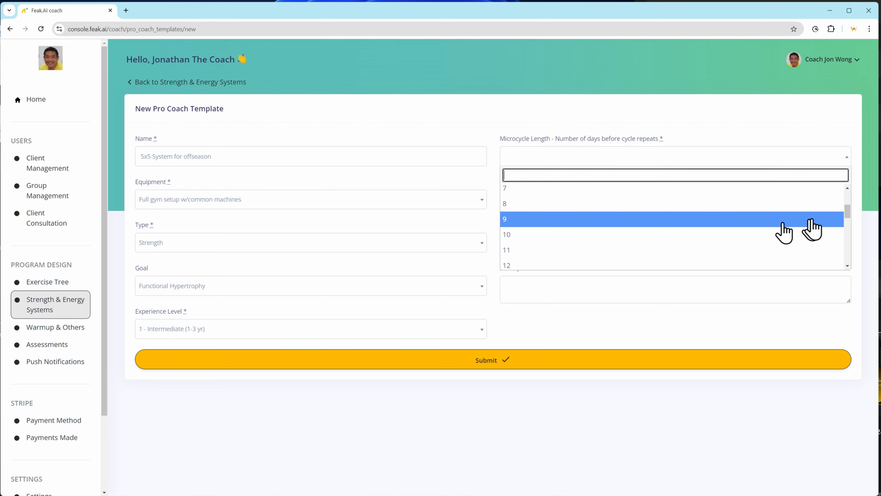
left_click_drag(848, 214, 847, 209)
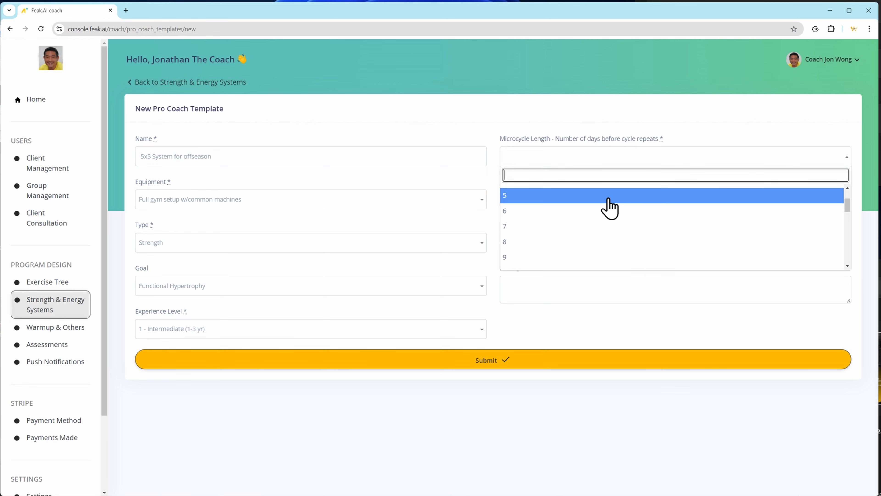
left_click_drag(849, 210, 852, 220)
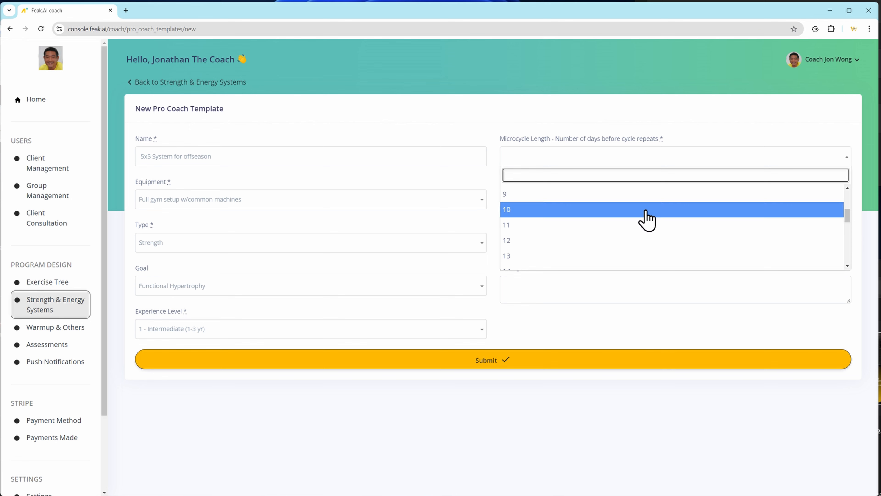
left_click_drag(851, 218, 850, 215)
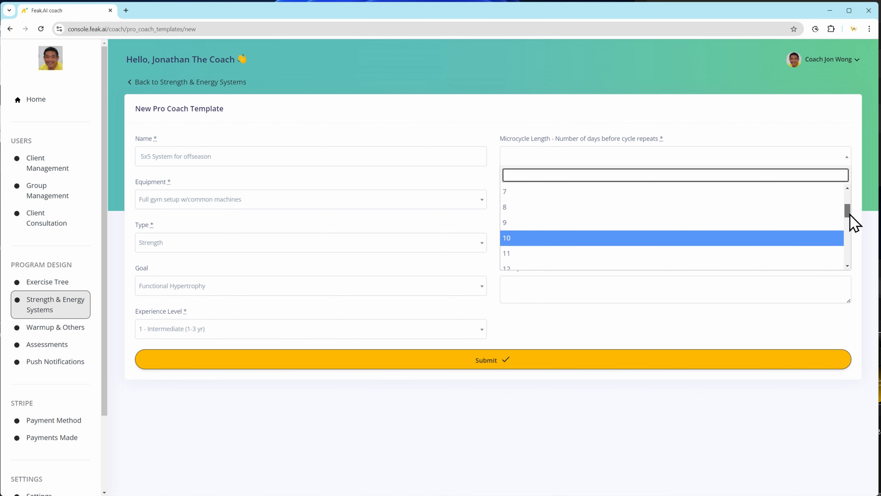
left_click(615, 195)
left_click(589, 204)
left_click(589, 286)
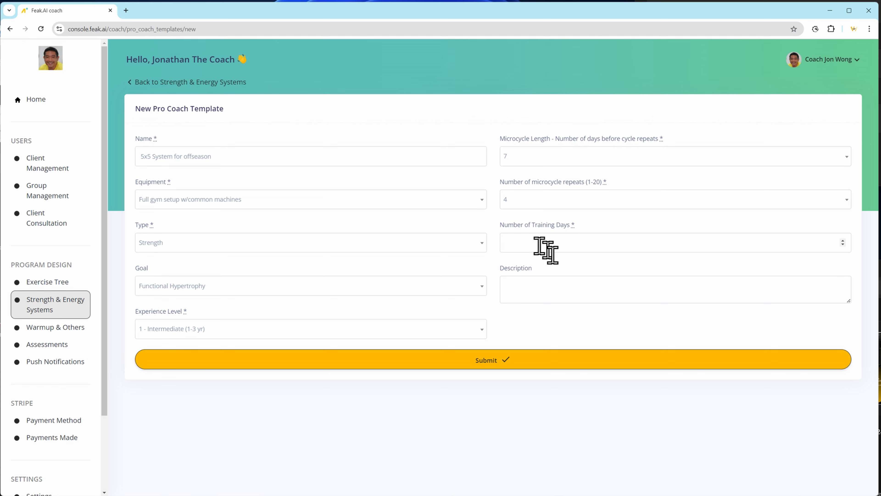
Set the training days to 3, describe building from 17 reps on first session to 25 reps total per 5x5 exercise, and submit the template.
left_click(557, 240)
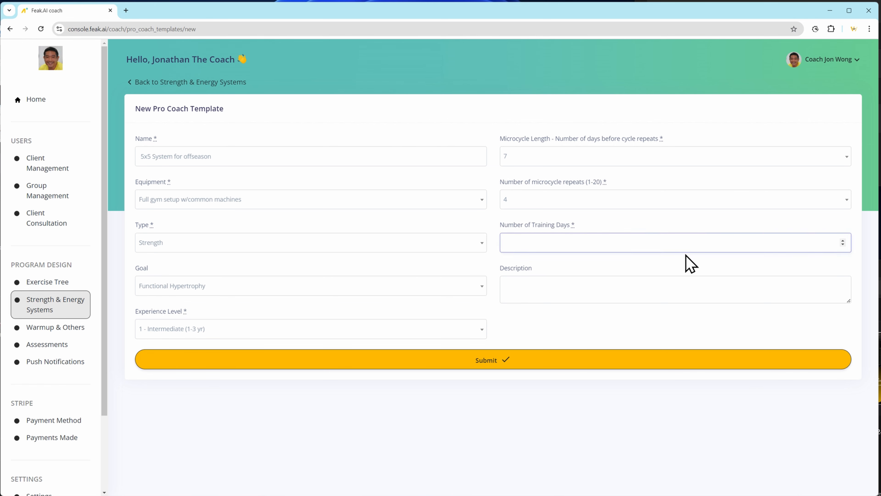
left_click(532, 296)
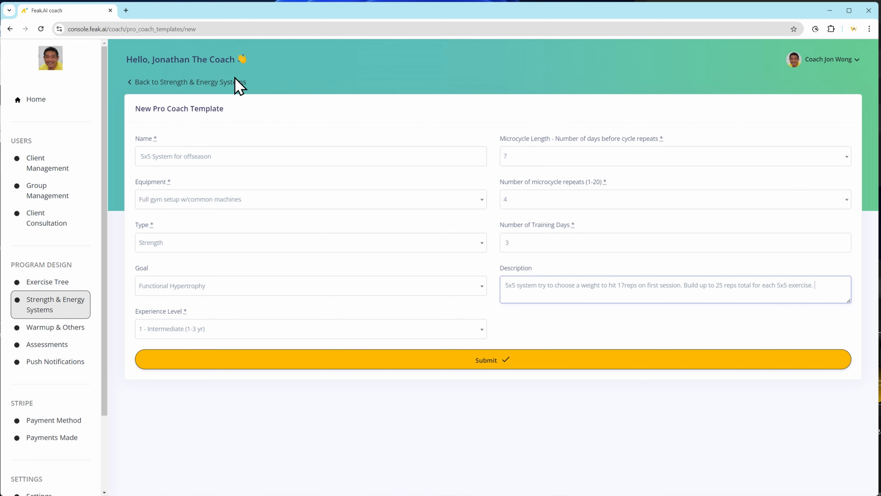
left_click(488, 363)
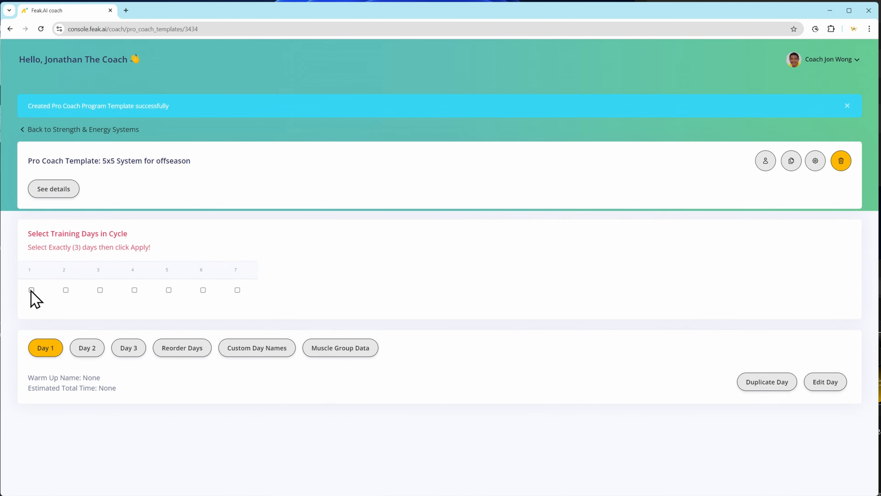
Select days 1, 2 and 5 as the training days in the cycle and apply the selection.
left_click(31, 291)
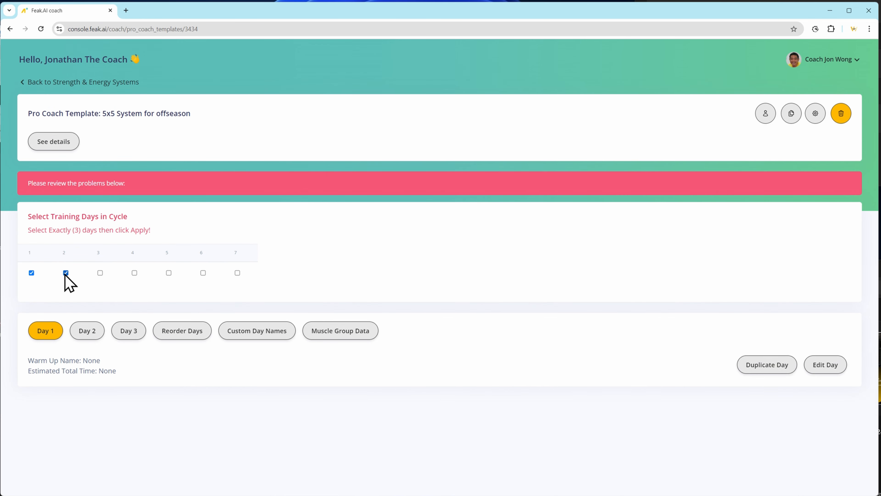
left_click(169, 273)
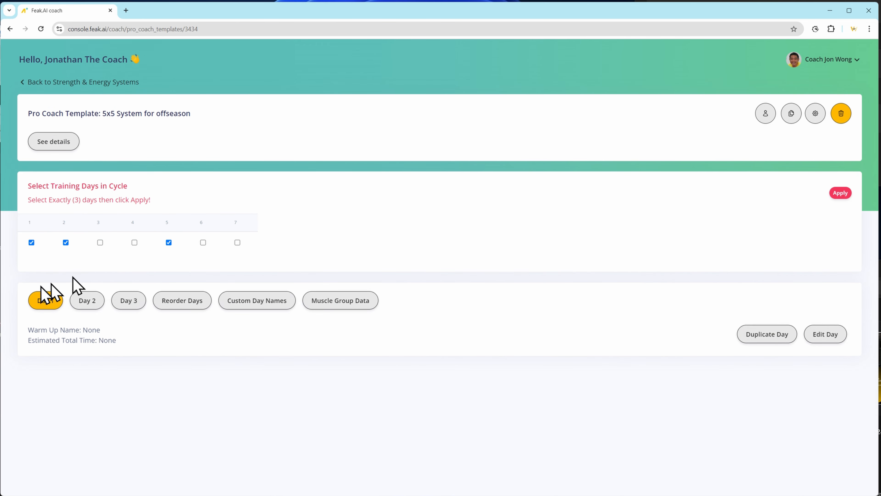
left_click(840, 193)
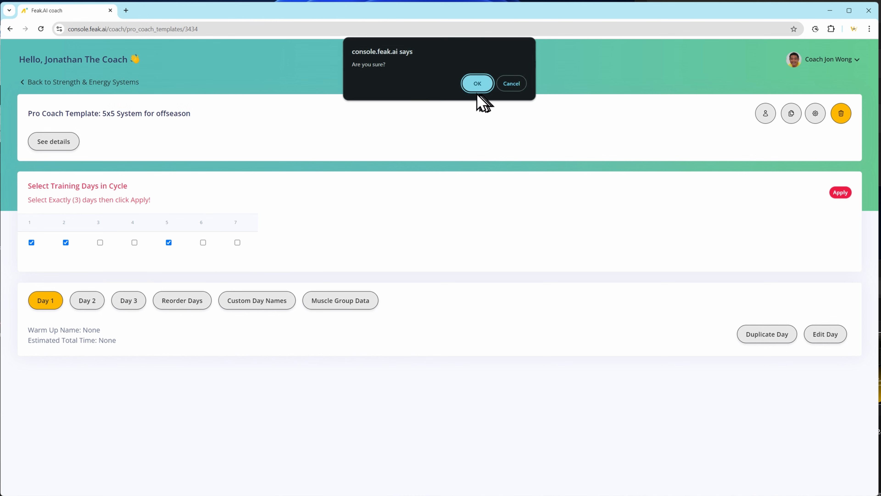
left_click(477, 83)
left_click(511, 84)
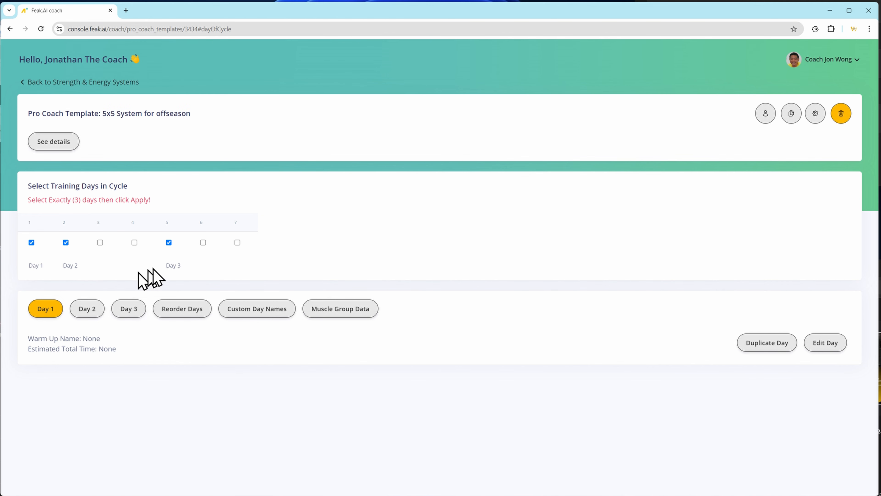
Open Day 1 for editing and set its warm-up to 46 - Warmup Demo Upper Body.
left_click(819, 343)
left_click(104, 209)
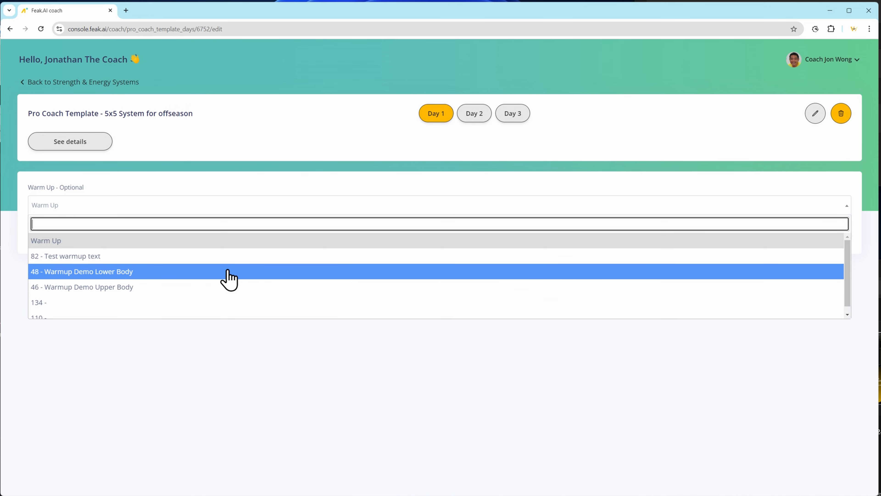
left_click(228, 288)
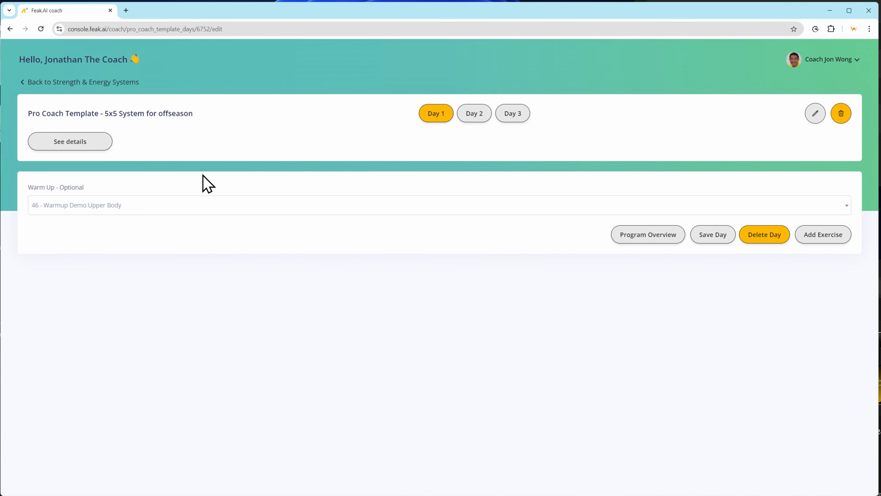
Start a new Day 1 exercise with order A1, muscle group 04 - Shoulders - Admin and exercise Shoulder Press Barbell - Admin.
left_click(841, 239)
left_click(144, 138)
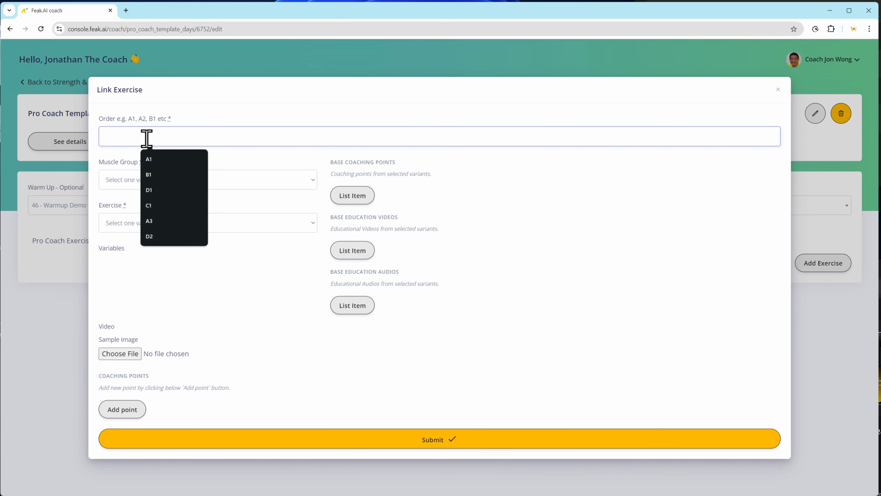
type("A1")
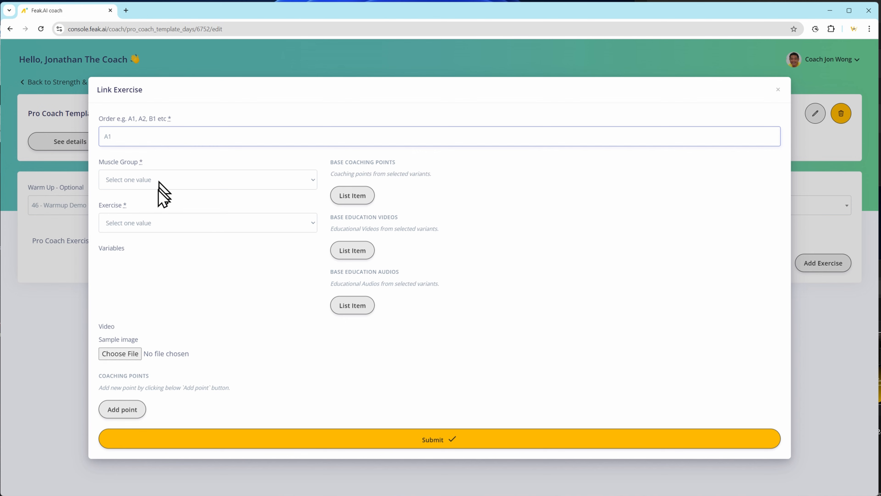
left_click(160, 182)
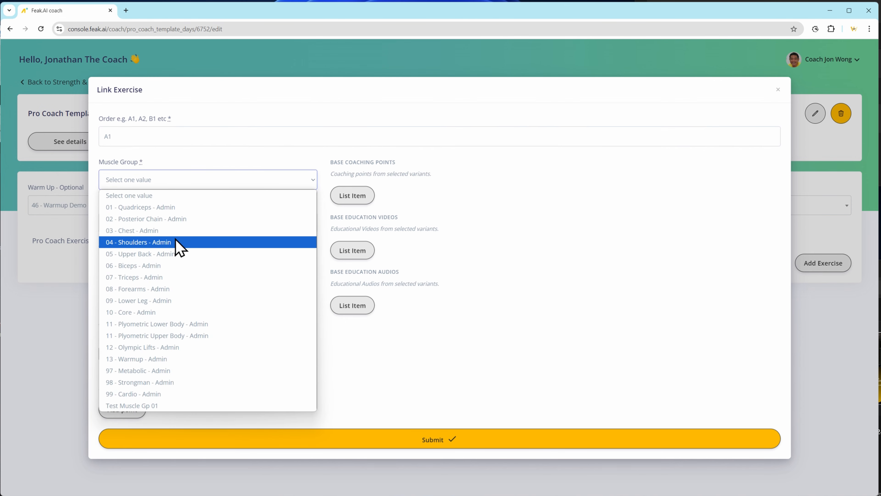
left_click(175, 242)
left_click(170, 201)
left_click(206, 240)
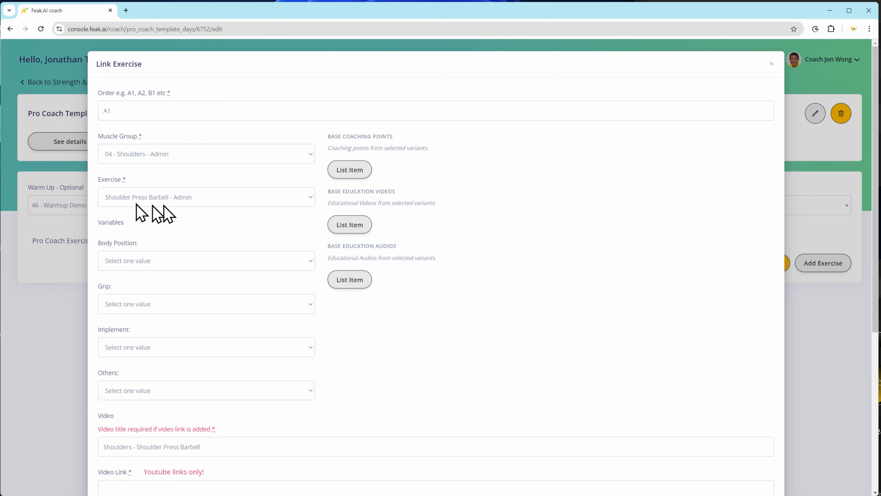
Set the exercise's body position to Standing - Admin, look through the grip and implement options, and submit the exercise.
left_click(172, 260)
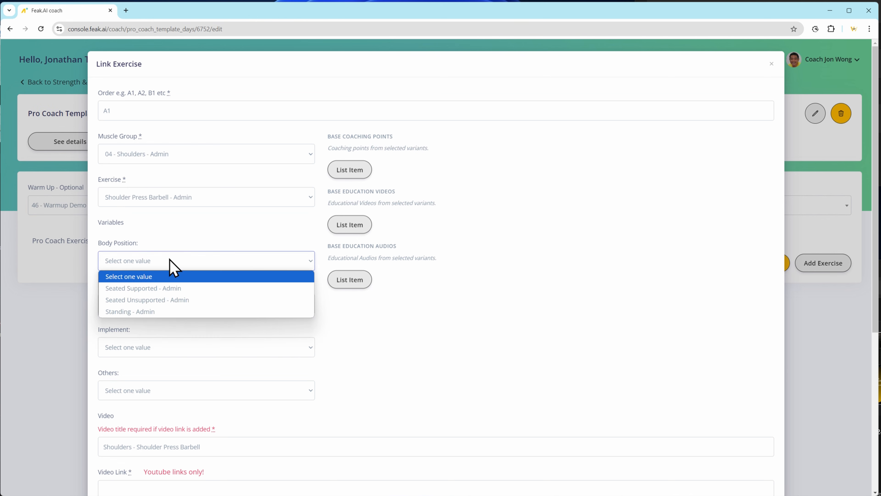
left_click(221, 311)
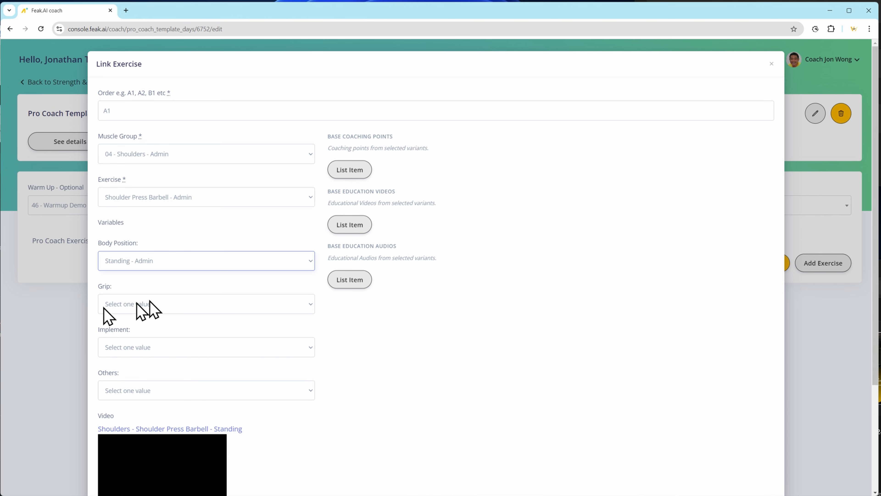
left_click(170, 304)
left_click(368, 361)
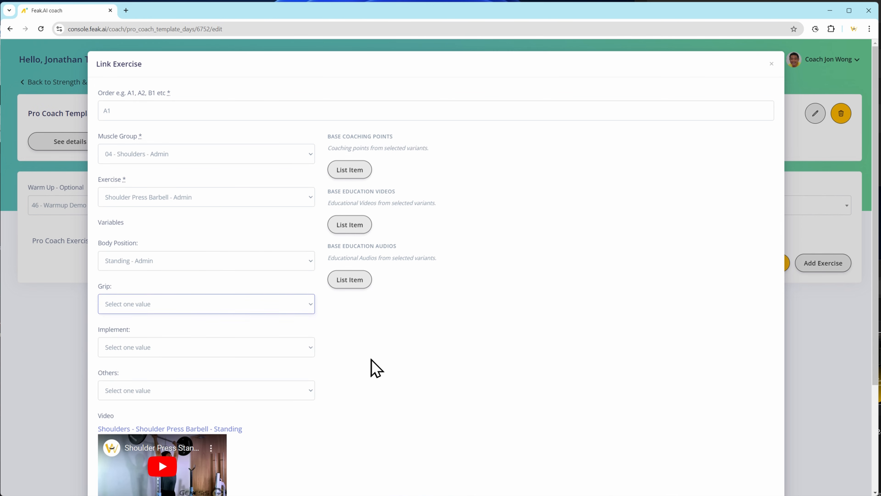
left_click(169, 301)
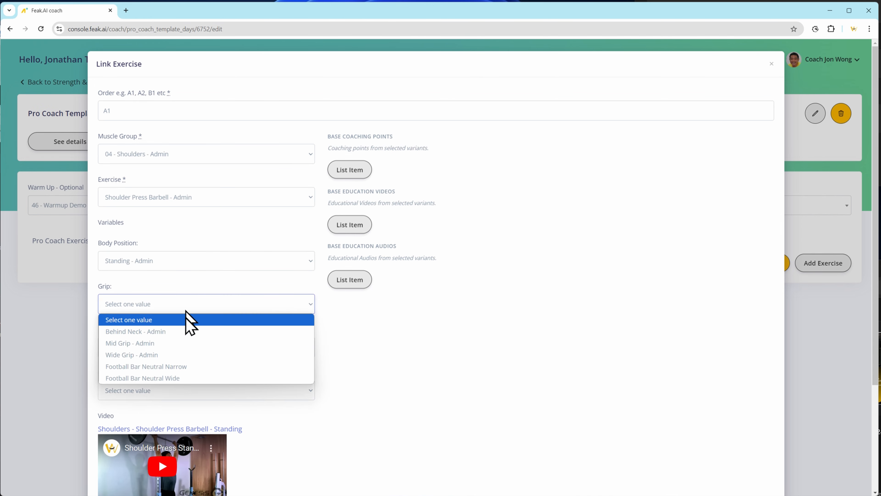
left_click(405, 356)
scroll(321, 388, "down", 2)
left_click(194, 261)
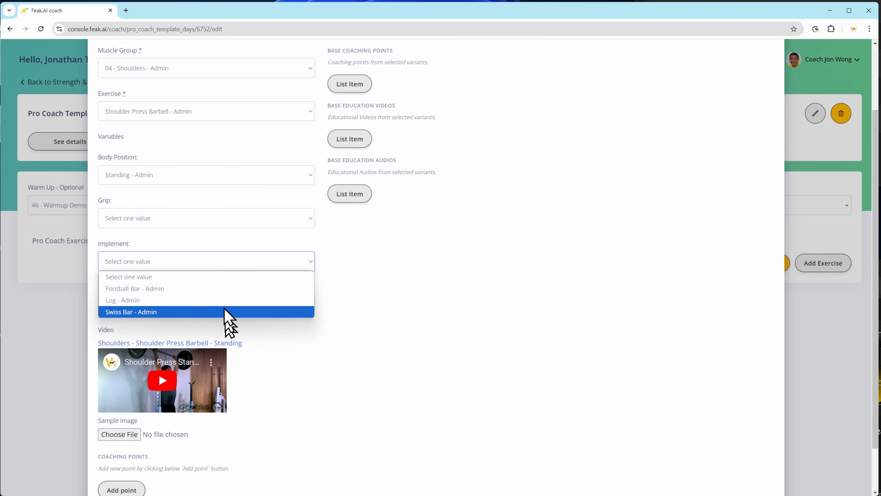
left_click(403, 283)
scroll(299, 392, "down", 2)
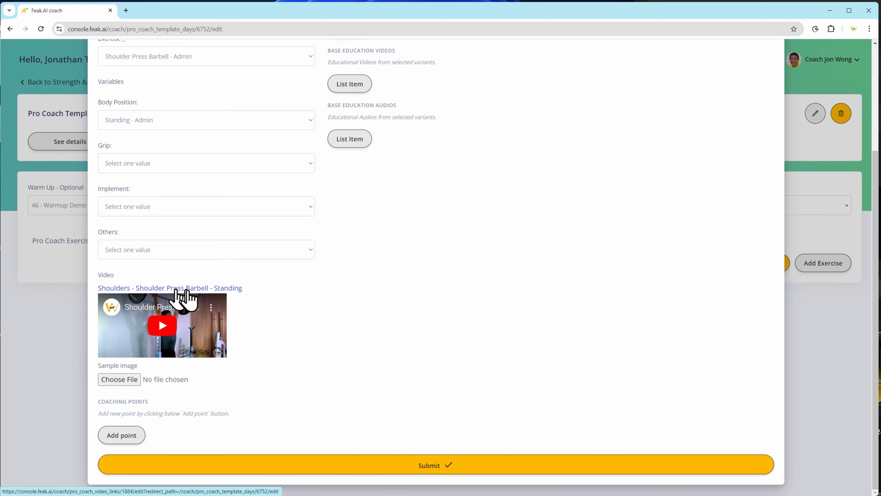
left_click(428, 466)
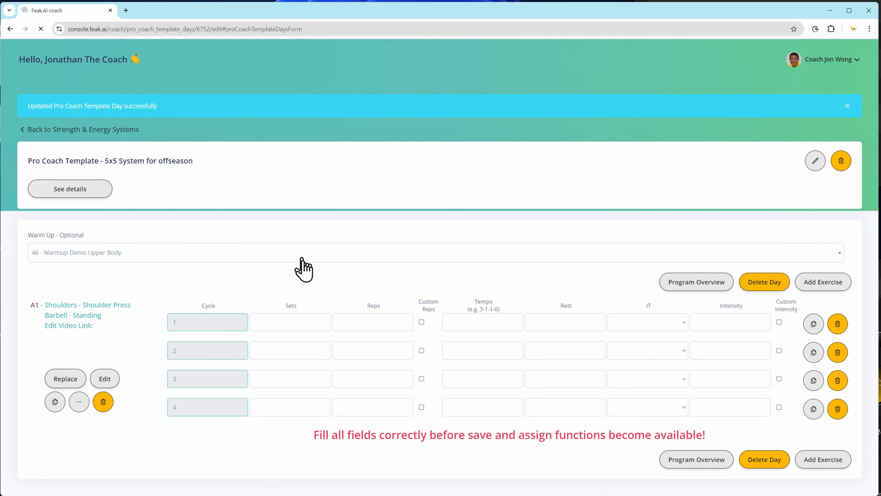
Set cycle 1 of the shoulder press to 5 sets, 5 reps and a tempo of 3-0-1-0.
left_click(291, 320)
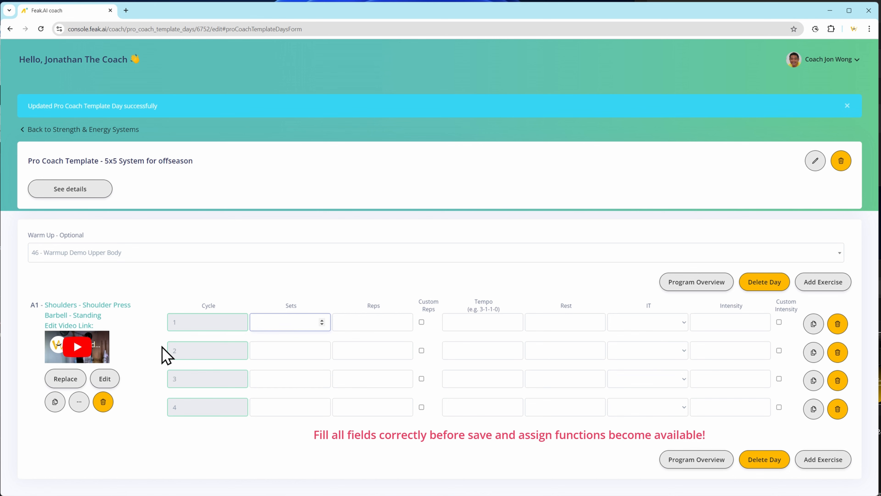
key("Tab")
type("5")
key("Tab")
key("Tab")
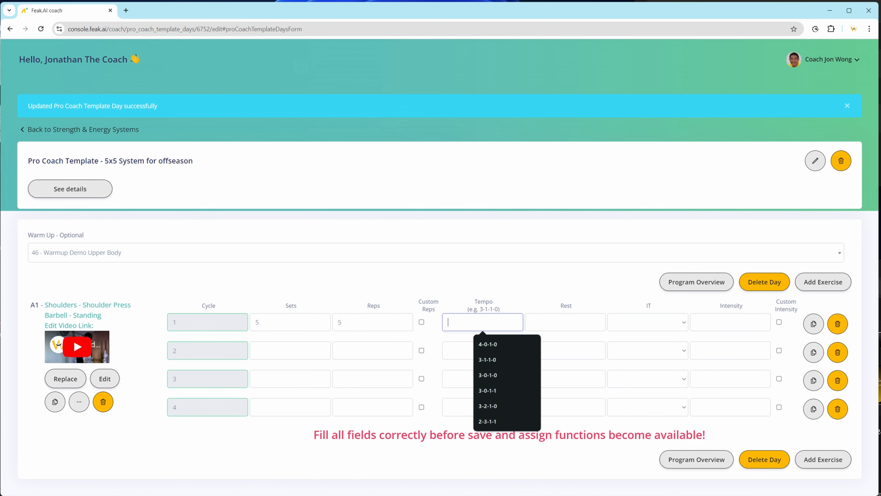
type("3-0-1-0")
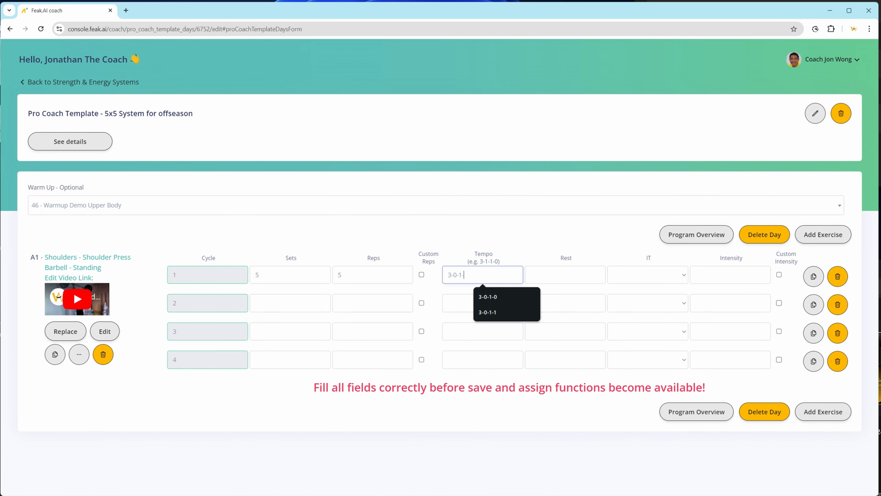
Set cycle 1 of the shoulder press to a rest of 100, intensity type RIR and an intensity of 1.0.
left_click(560, 273)
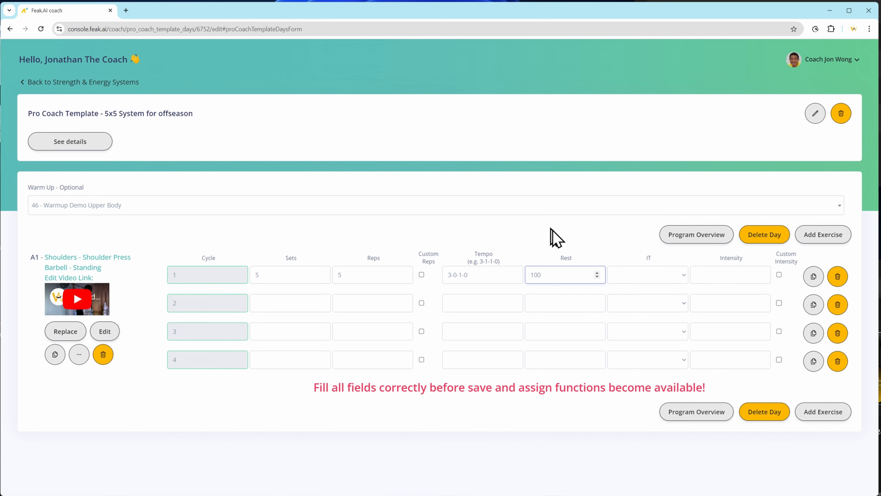
left_click(671, 276)
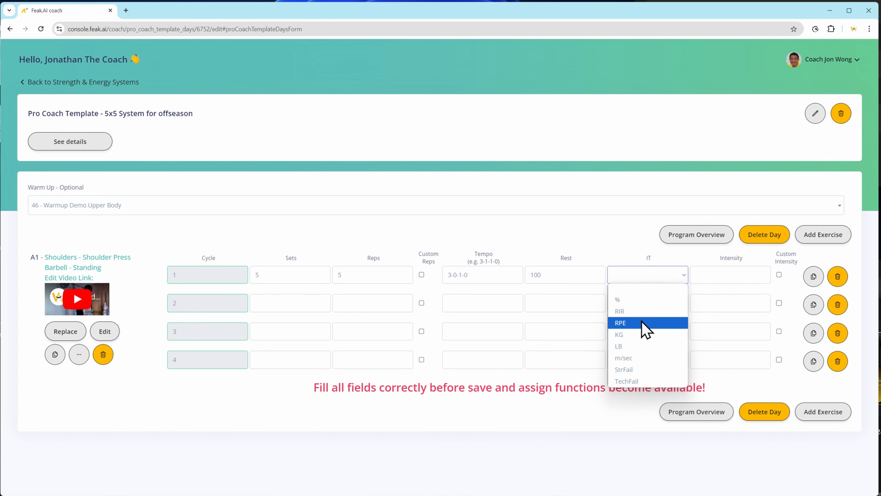
left_click(640, 313)
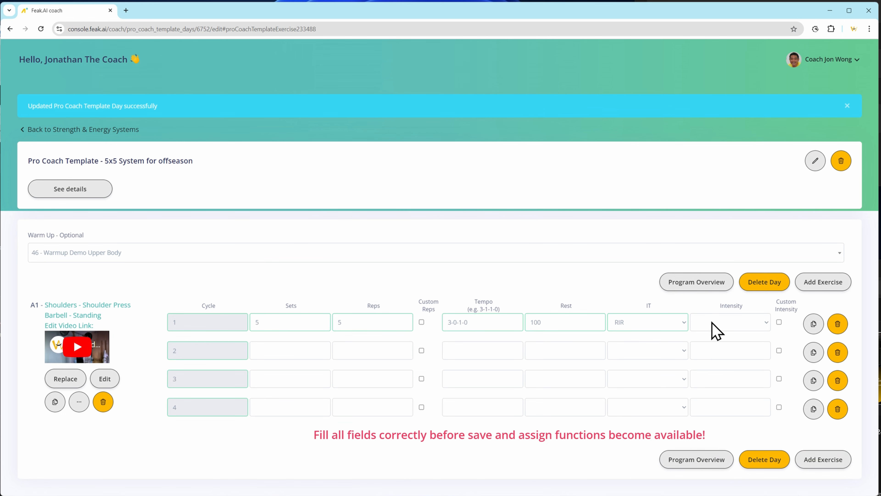
left_click(712, 323)
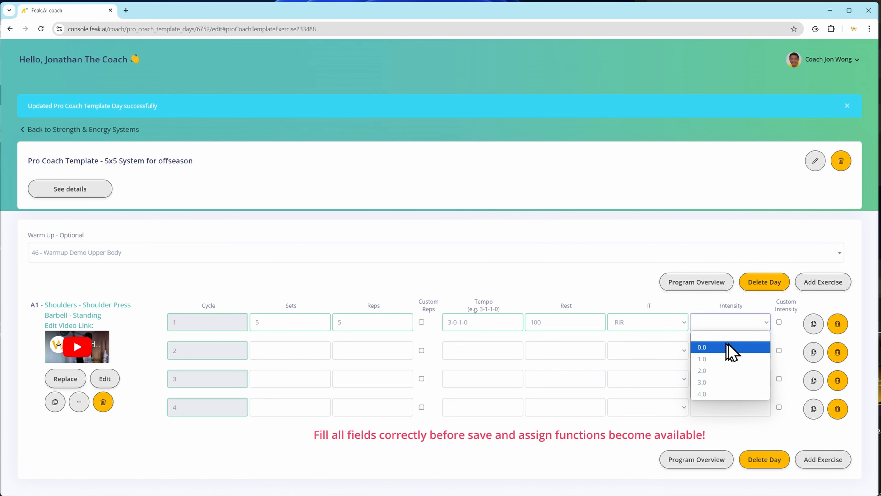
left_click(729, 359)
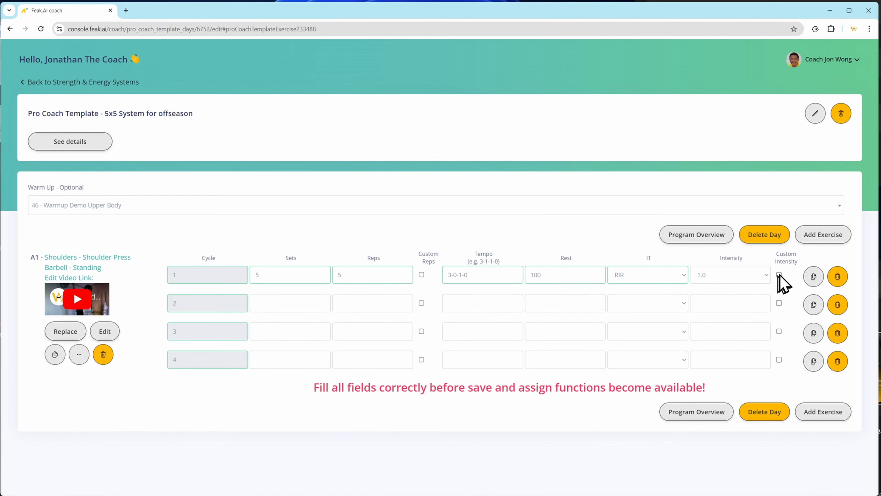
Duplicate the shoulder press's cycle 1 parameters for all cycles and accept the confirmation.
left_click(815, 280)
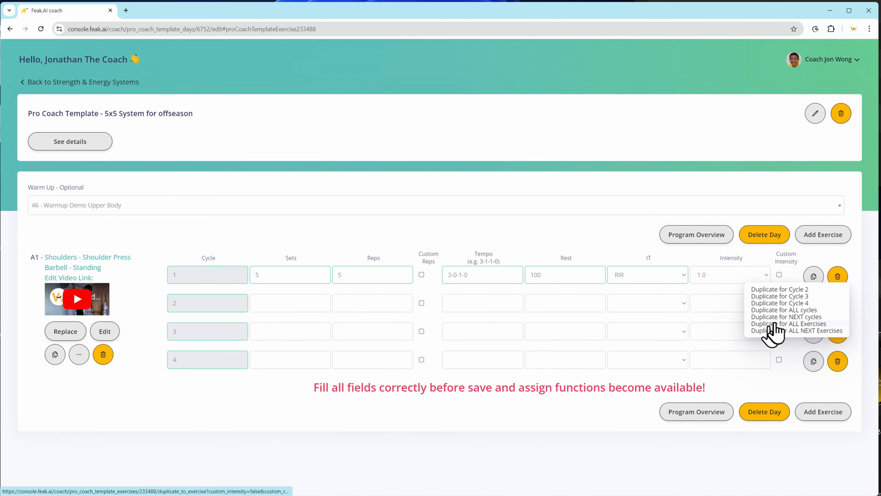
left_click(797, 310)
left_click(477, 85)
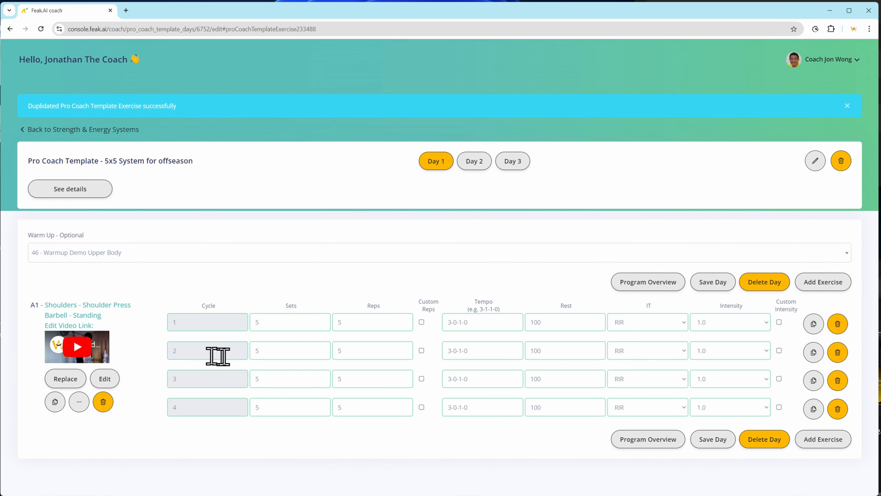
Set the shoulder press's cycle 3 intensity to 0.0 and cycle 4 to 3 sets at intensity 0.0, and save the day.
left_click(728, 352)
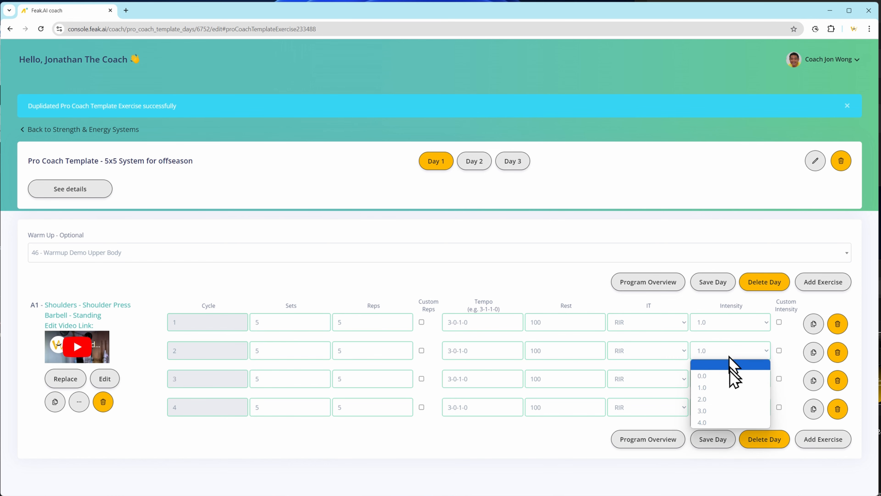
left_click(715, 388)
left_click(713, 379)
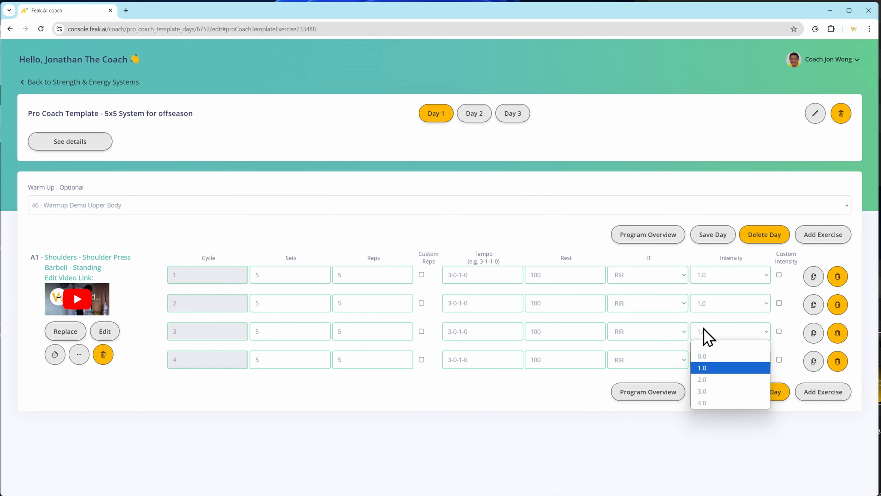
left_click(707, 356)
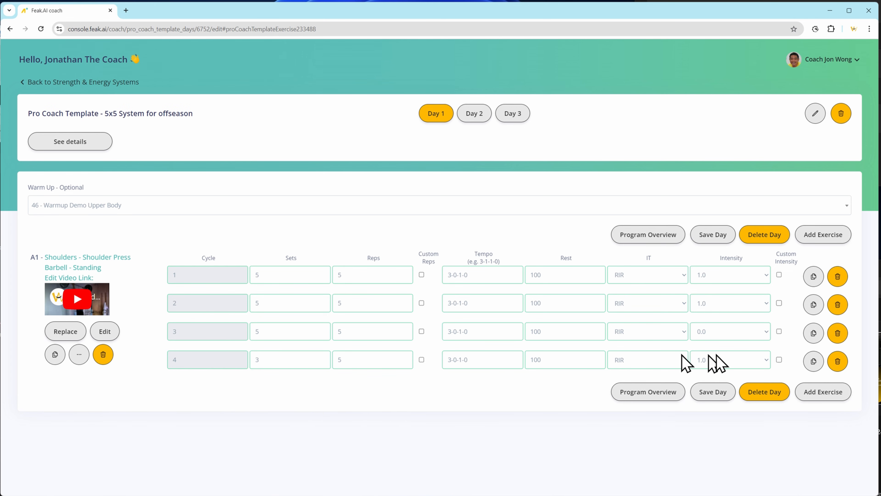
left_click(724, 360)
left_click(727, 384)
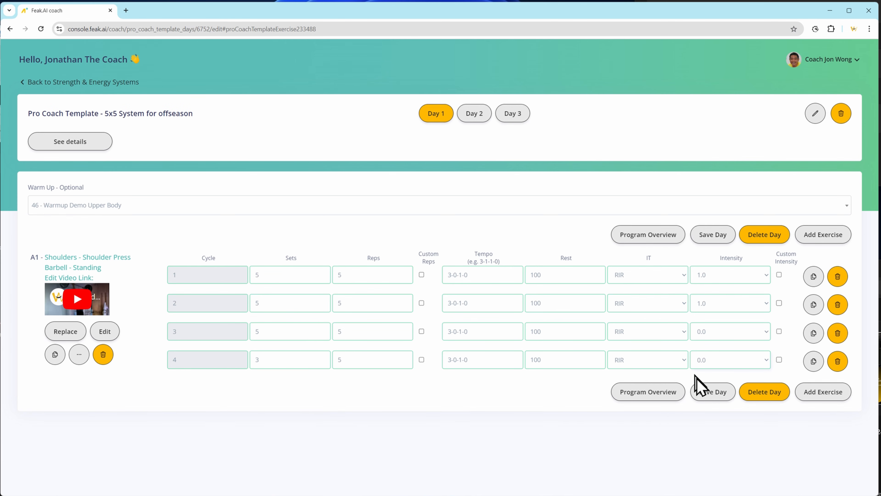
left_click(701, 389)
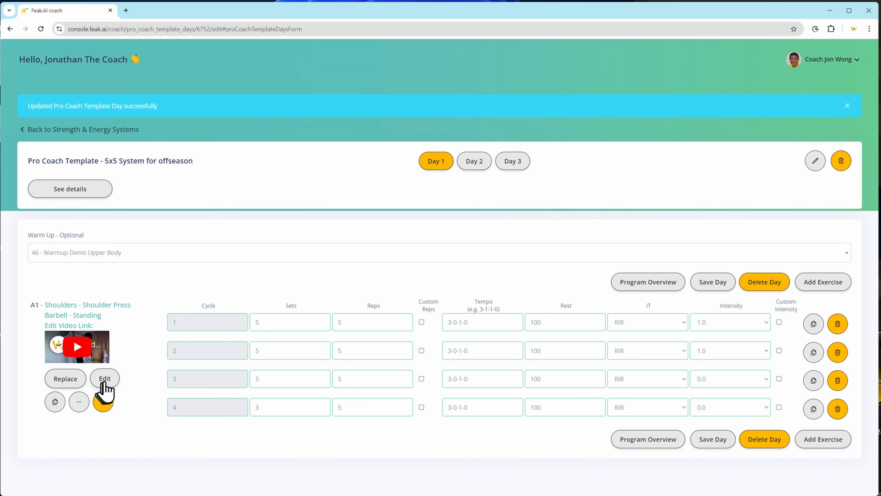
Duplicate the whole A1 shoulder press exercise within Day 1 and accept the confirmation.
left_click(55, 402)
left_click(56, 245)
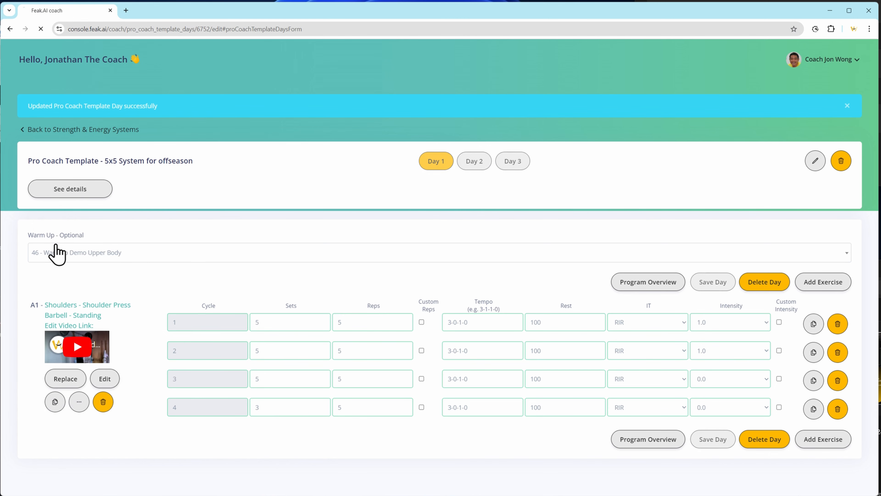
scroll(257, 393, "down", 3)
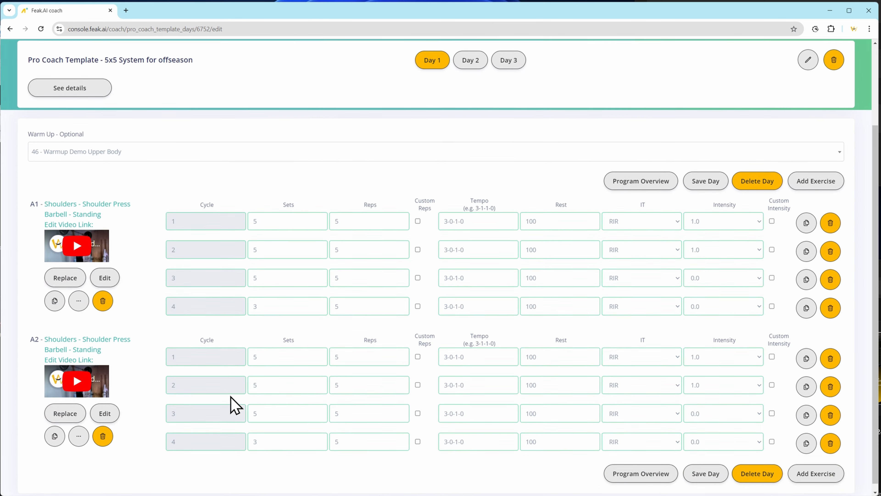
Start replacing exercise A2 with muscle group 05 - Upper Back - Admin and exercise Chinup - Admin.
left_click(70, 405)
left_click(186, 203)
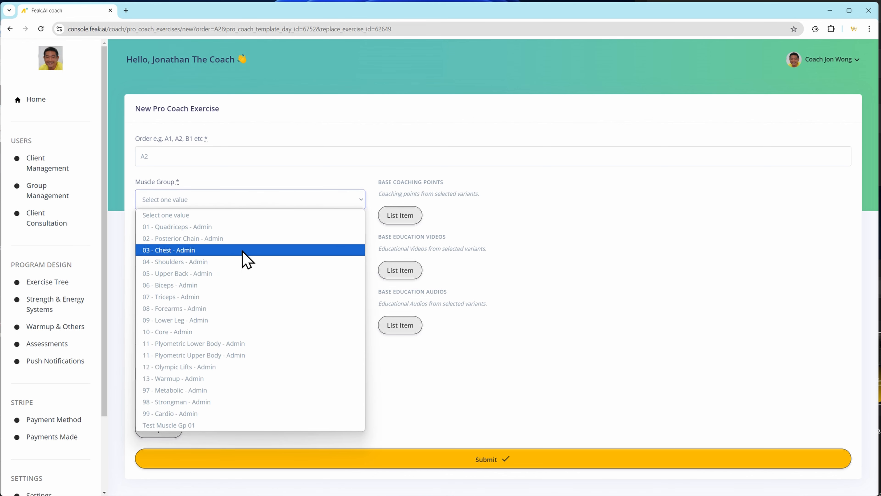
left_click(236, 274)
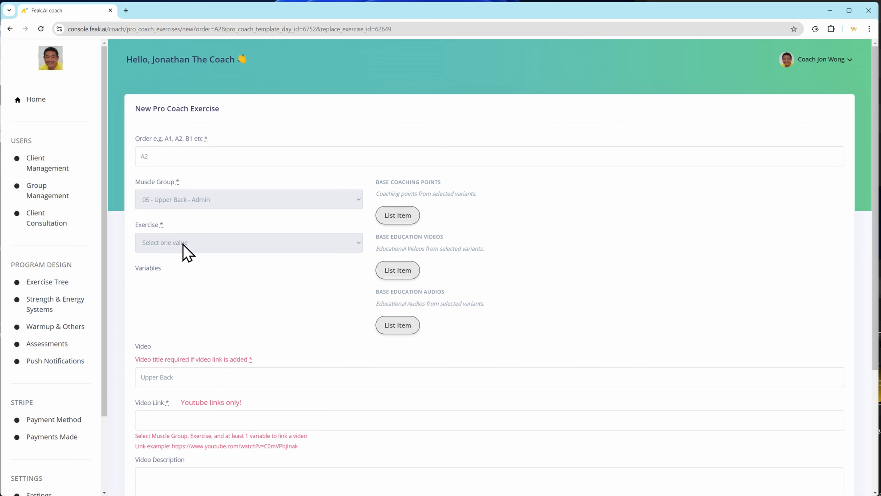
left_click(183, 244)
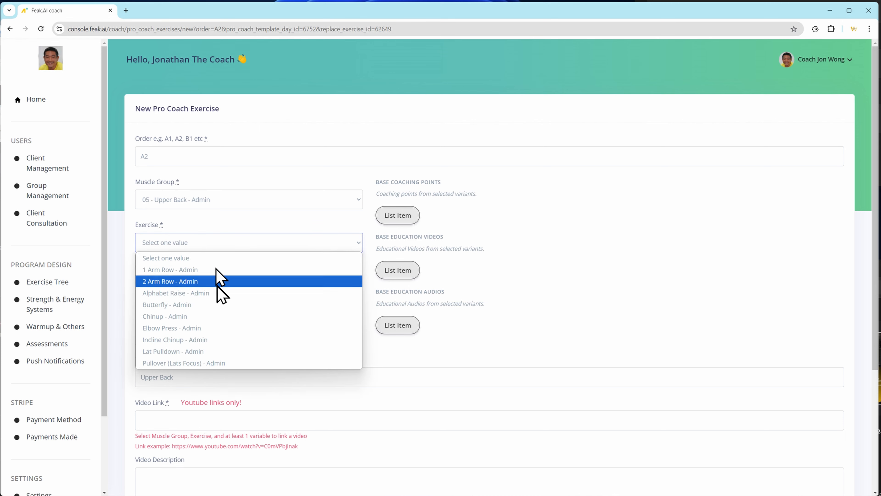
left_click(222, 315)
Look through the chinup's finish position and focus area options, and set its grip to Neutral - Admin.
left_click(212, 306)
left_click(245, 270)
left_click(197, 351)
left_click(441, 387)
left_click(257, 392)
scroll(289, 395, "down", 5)
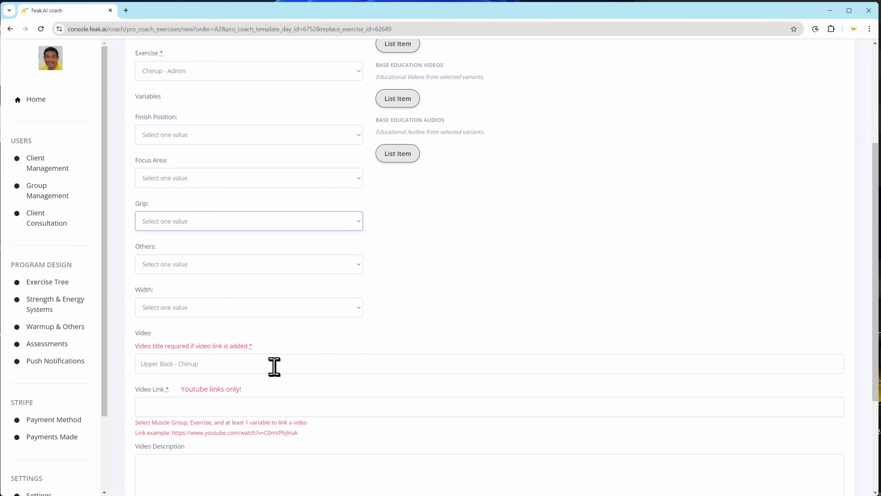
left_click(201, 225)
left_click(216, 248)
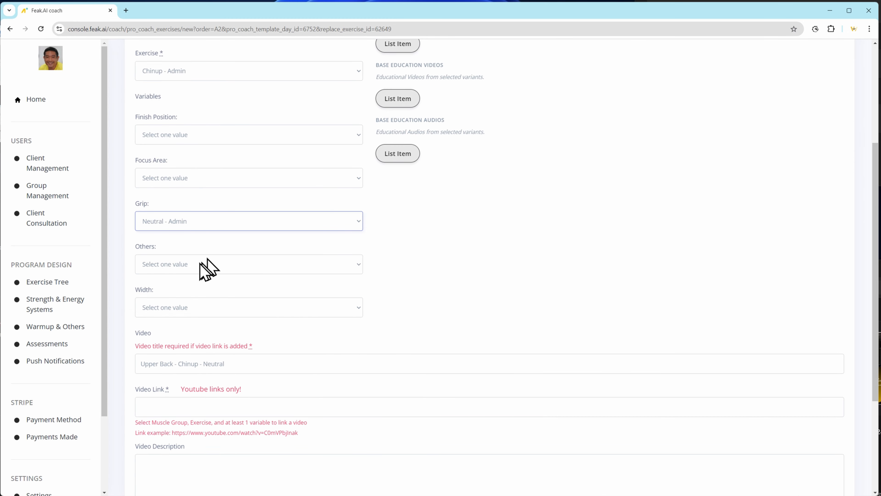
Set the chinup's width to Mid Grip - Admin and submit the replacement exercise.
left_click(212, 307)
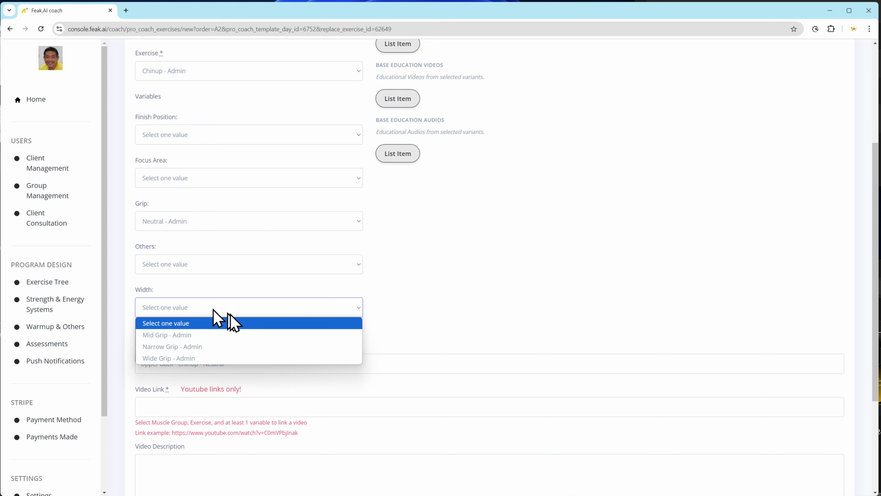
left_click(240, 346)
scroll(295, 407, "up", 5)
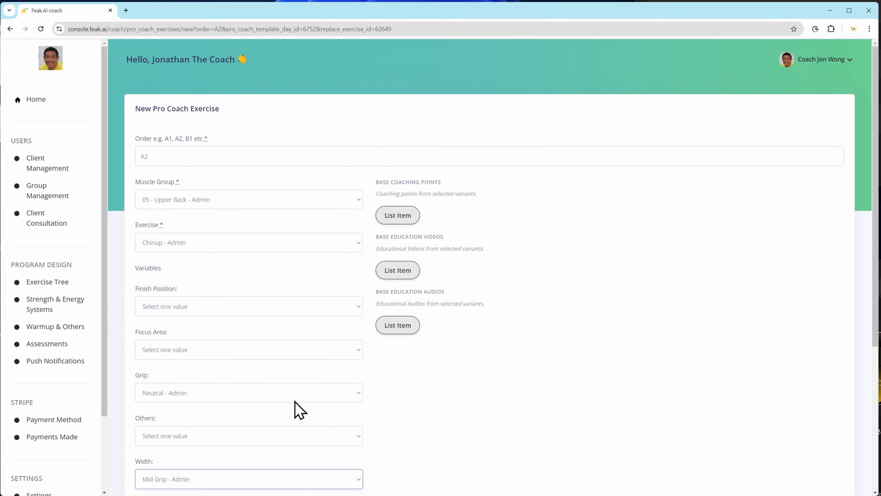
scroll(368, 422, "down", 3)
scroll(335, 456, "down", 3)
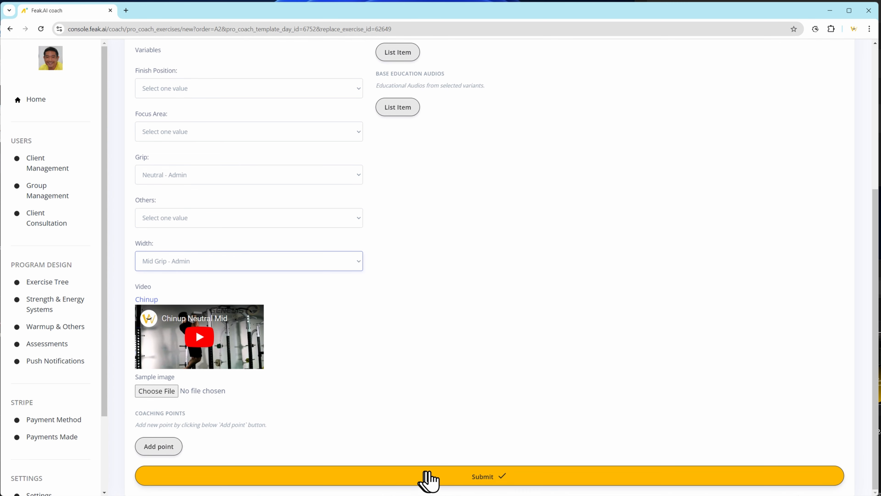
left_click(438, 477)
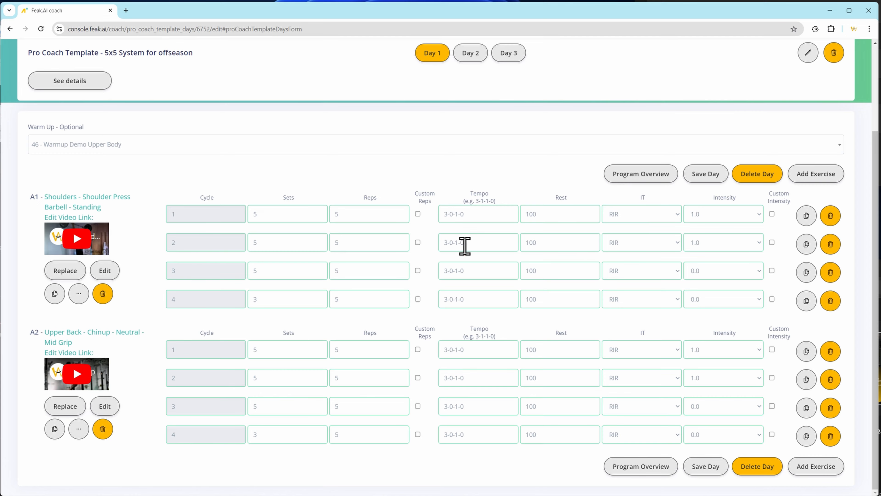
Start a new Day 1 exercise with order B1, muscle group 03 - Chest - Admin and exercise Bench Press Dumbbell - Admin.
left_click(813, 176)
left_click(167, 143)
type("B1")
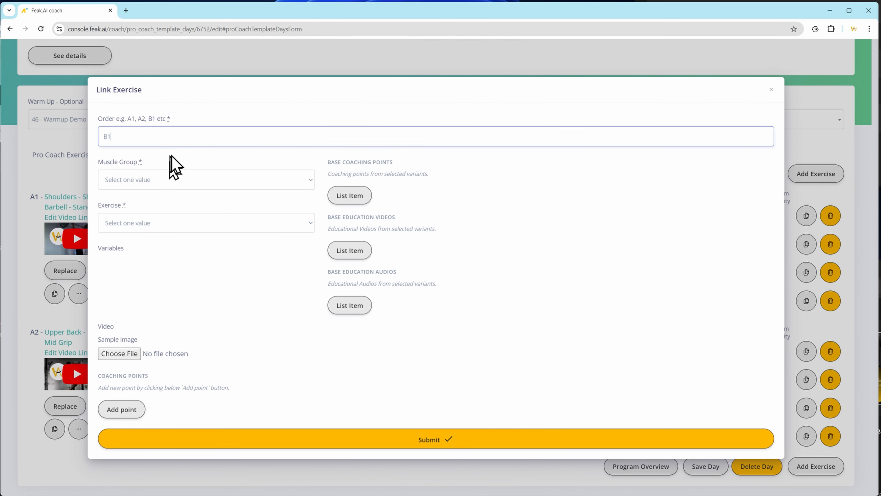
left_click(143, 181)
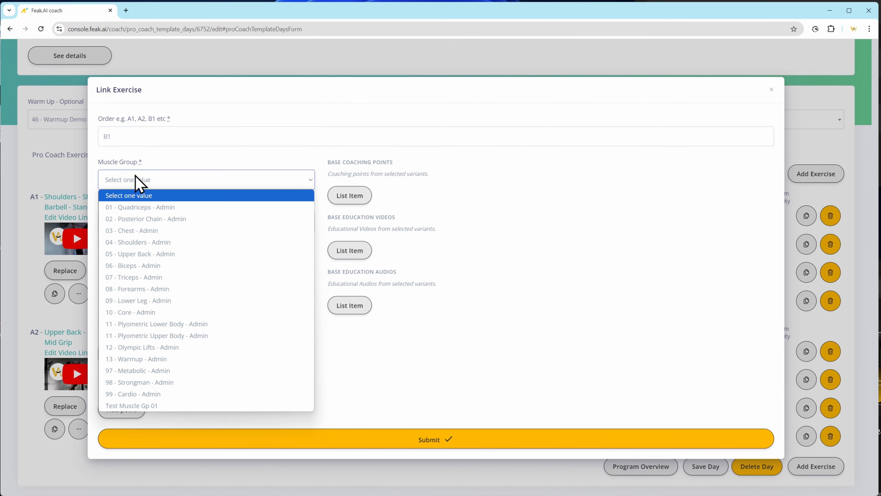
left_click(195, 231)
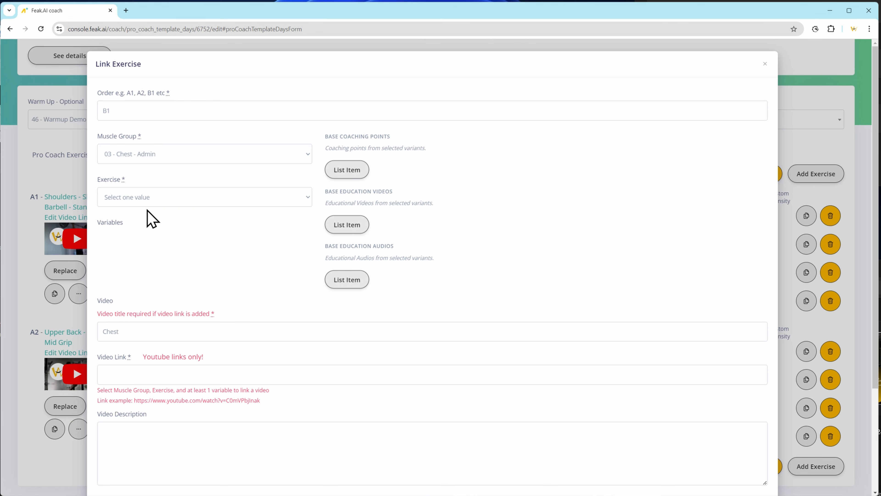
left_click(153, 198)
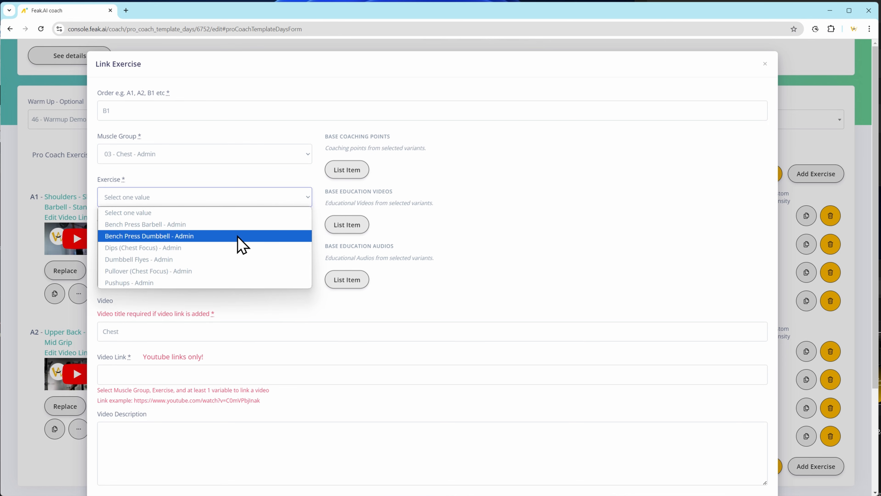
left_click(239, 240)
Set the dumbbell bench press's body position to Flat Bench - Admin and its grip to Mid Grip Pronated - Admin.
left_click(190, 262)
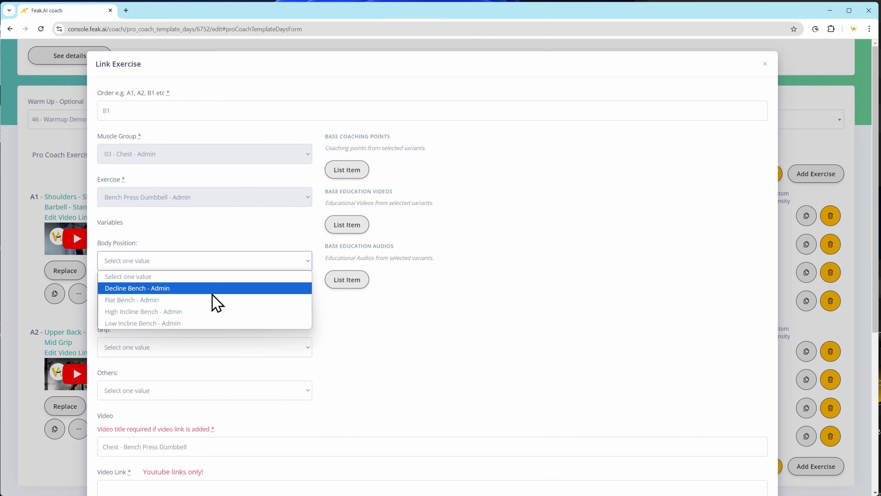
left_click(203, 301)
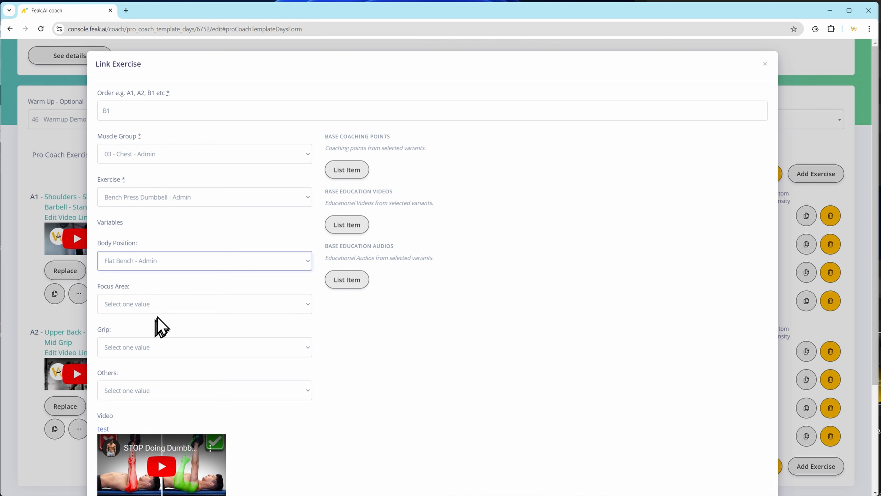
left_click(139, 306)
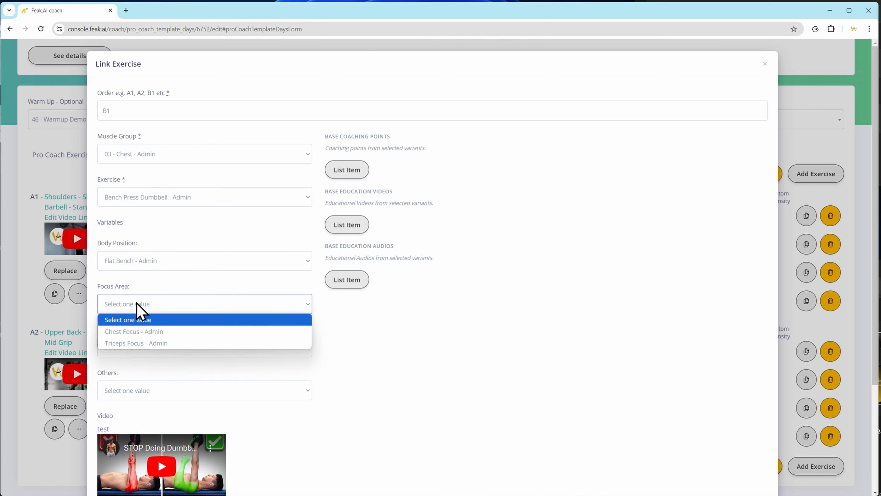
left_click(193, 320)
left_click(165, 348)
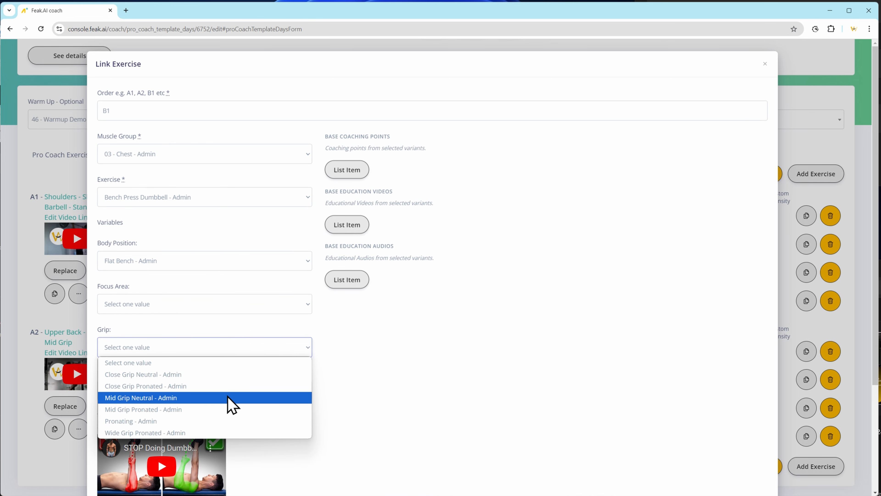
left_click(224, 410)
scroll(374, 413, "down", 5)
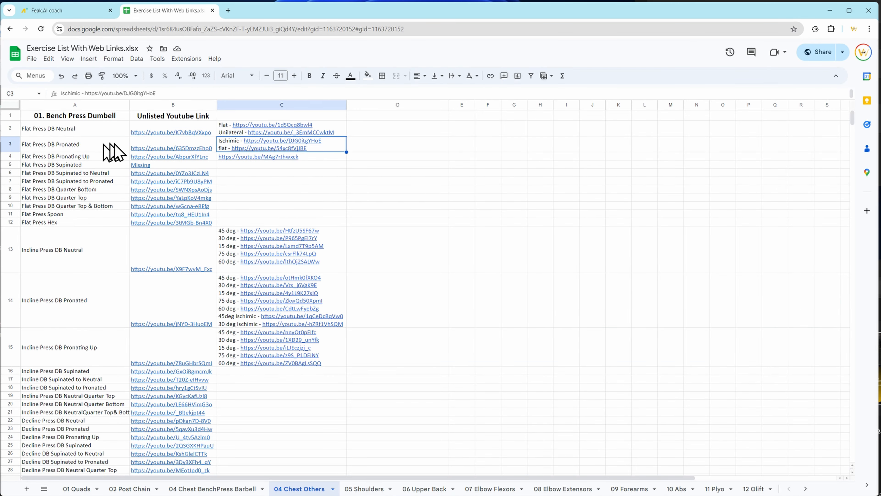
In the Exercise List With Web Links spreadsheet, copy the flat video link for Flat Press DB Pronated, and return to the Feak.AI exercise form.
mouse_move(154, 152)
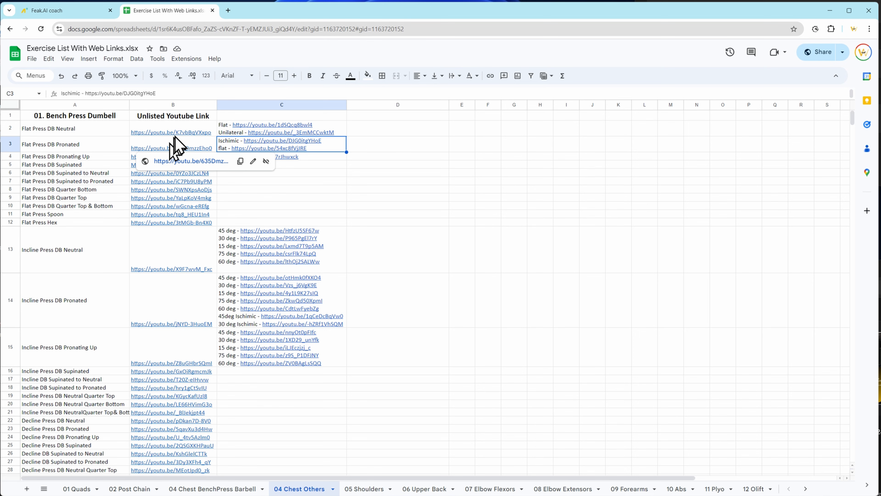
mouse_move(271, 146)
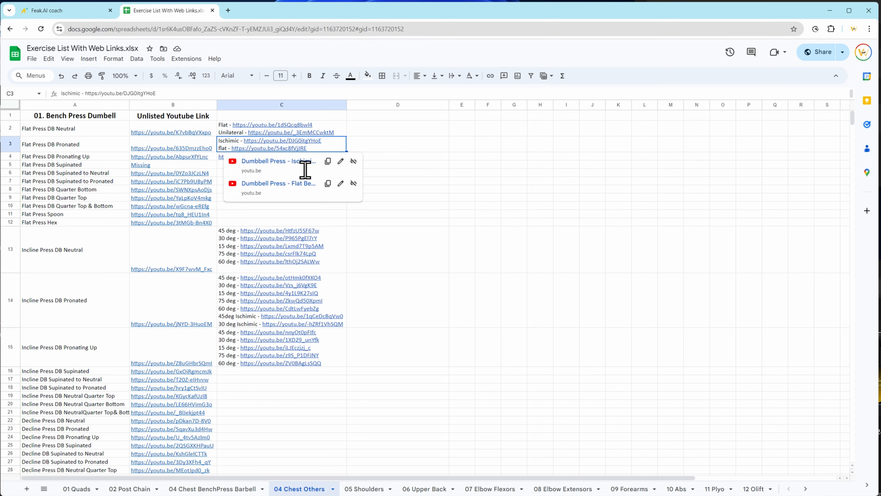
left_click(328, 183)
left_click(70, 13)
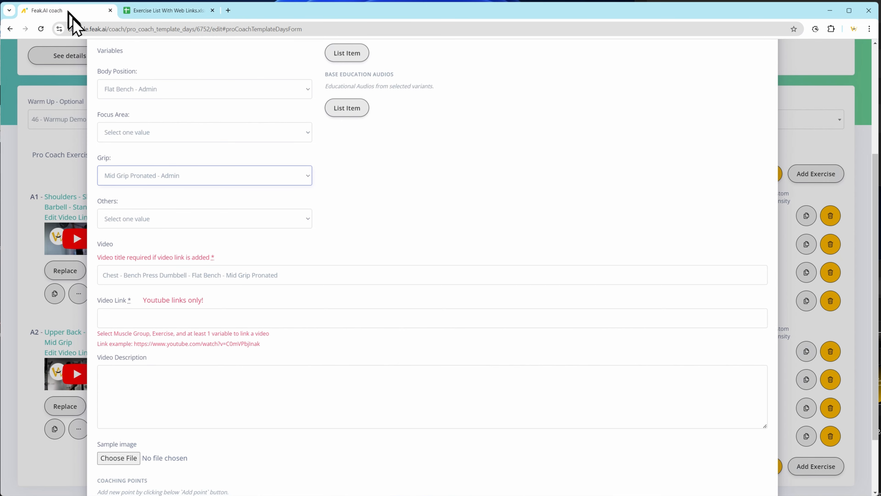
Paste the copied YouTube link as the dumbbell bench press's video link and submit the exercise.
left_click(165, 316)
key("ctrl+v")
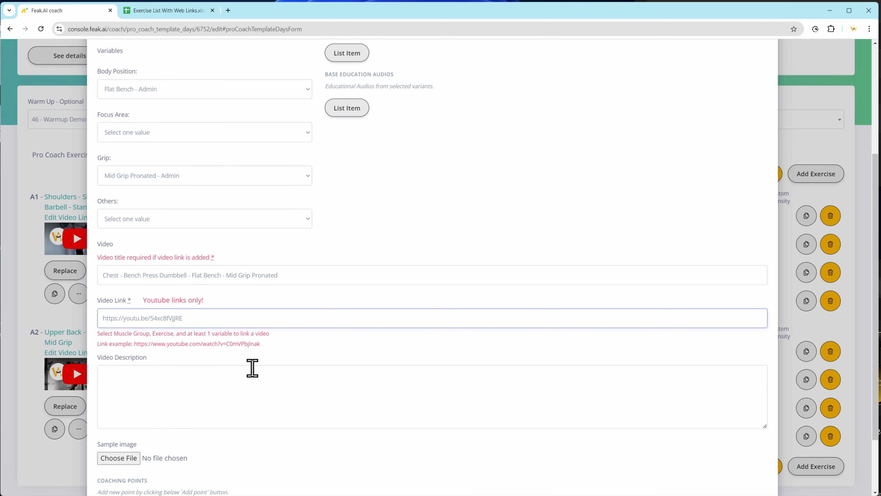
scroll(229, 364, "up", 2)
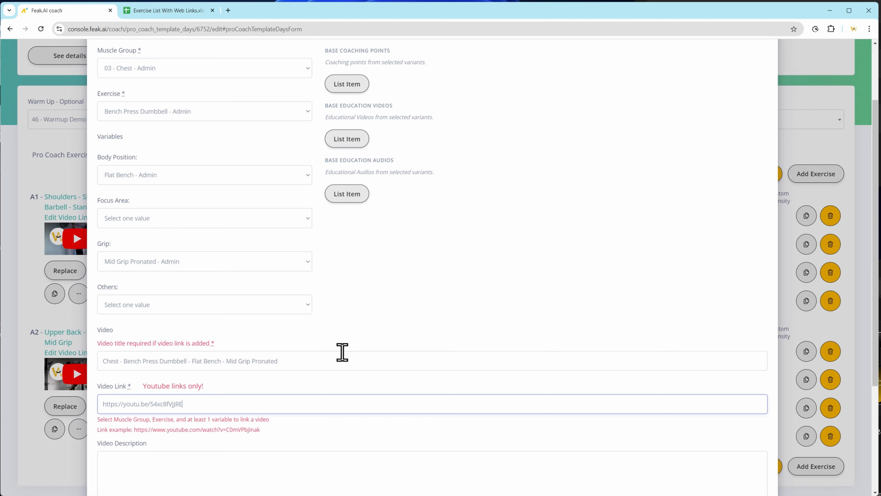
scroll(342, 352, "down", 4)
left_click(350, 464)
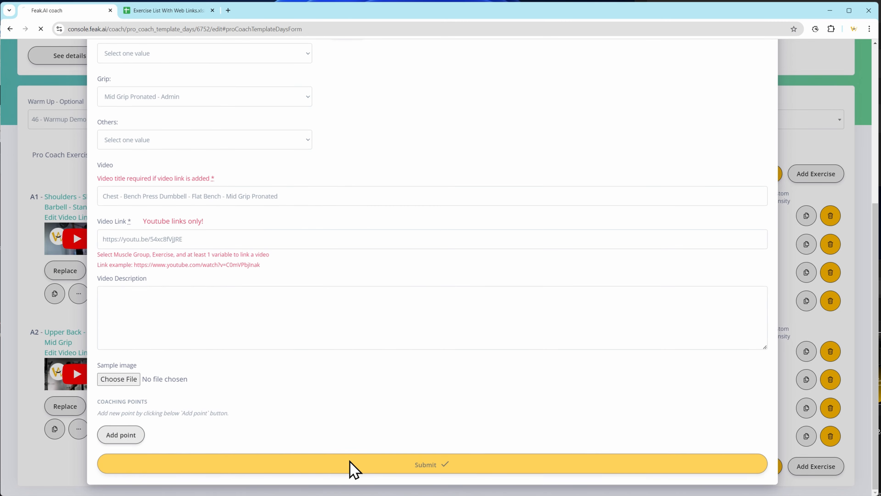
Set cycle 1 of exercise B1 to 3 sets, 12-15 reps and tempo 3-0-1-1.
scroll(116, 414, "down", 2)
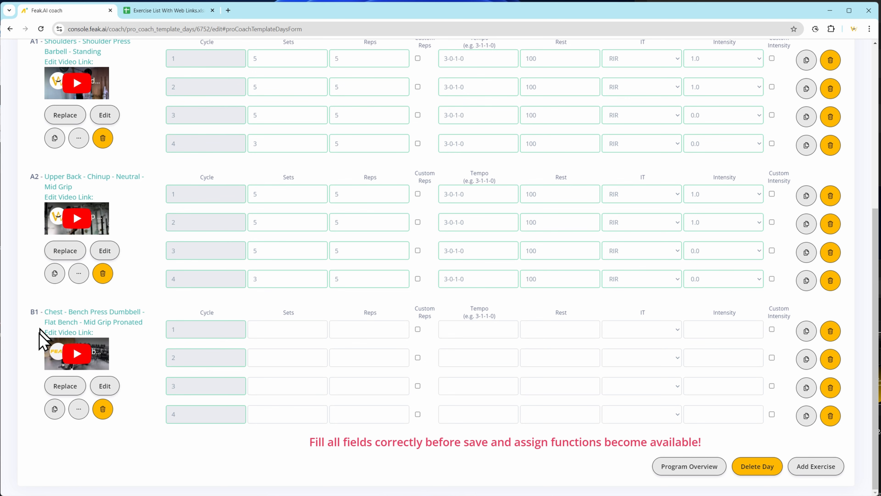
left_click(286, 328)
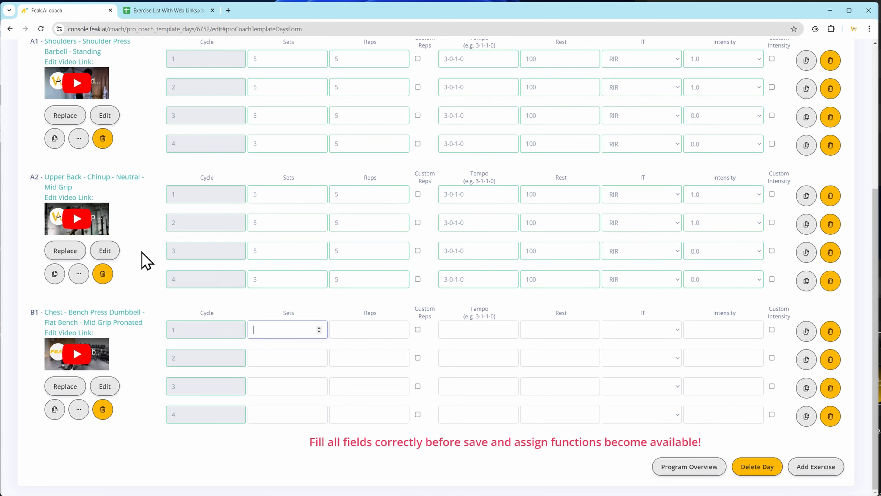
type("3")
key("Tab")
type("12-1")
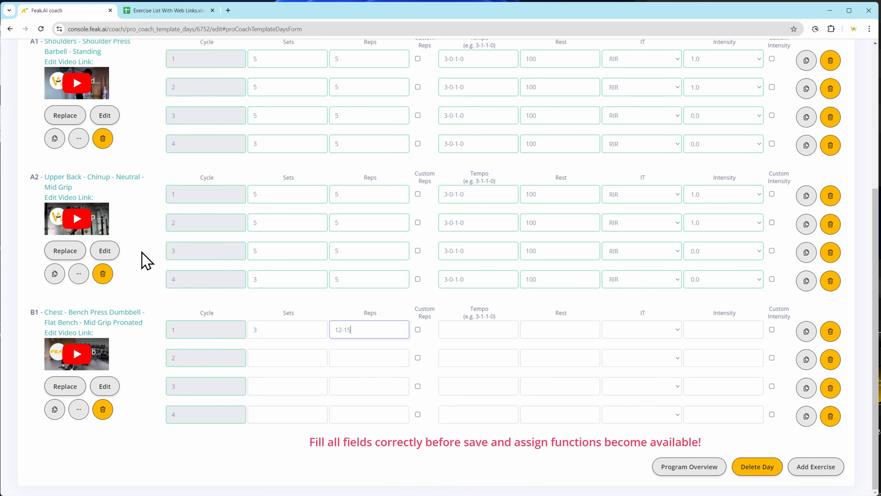
left_click(453, 329)
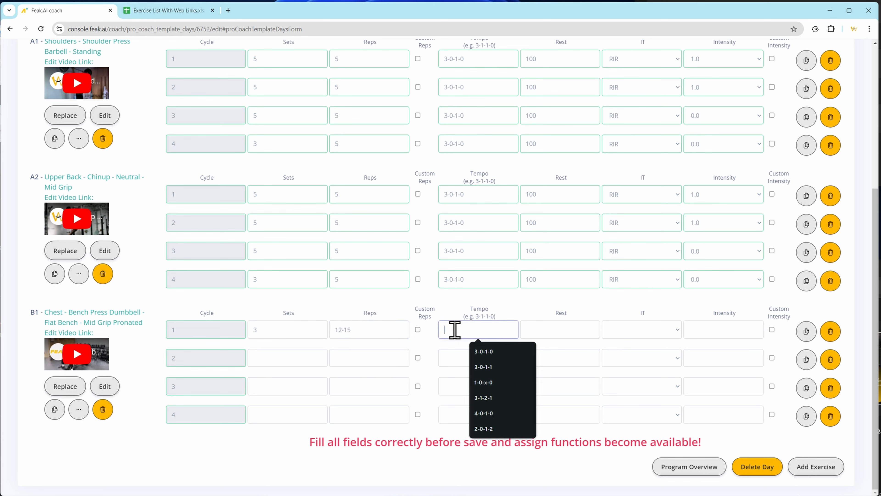
type("3-0-1-1")
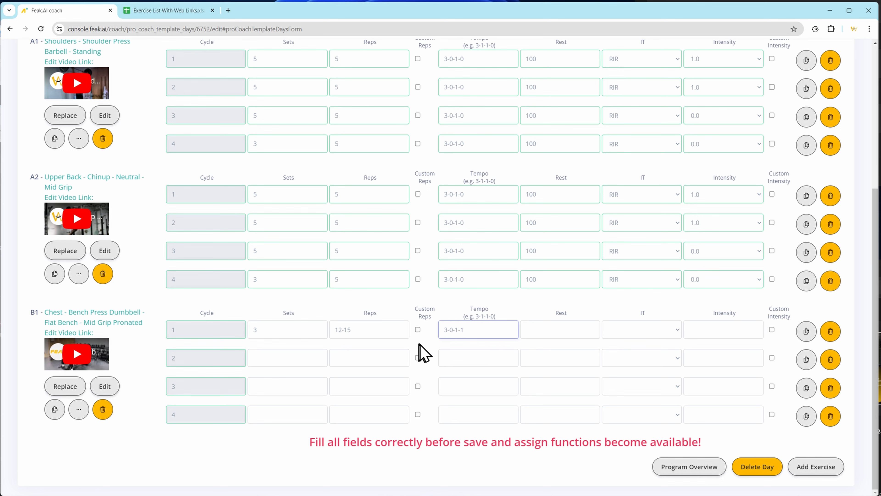
Set B1's cycle 1 rest to 75, intensity type to RIR and intensity to 1.0.
left_click(549, 333)
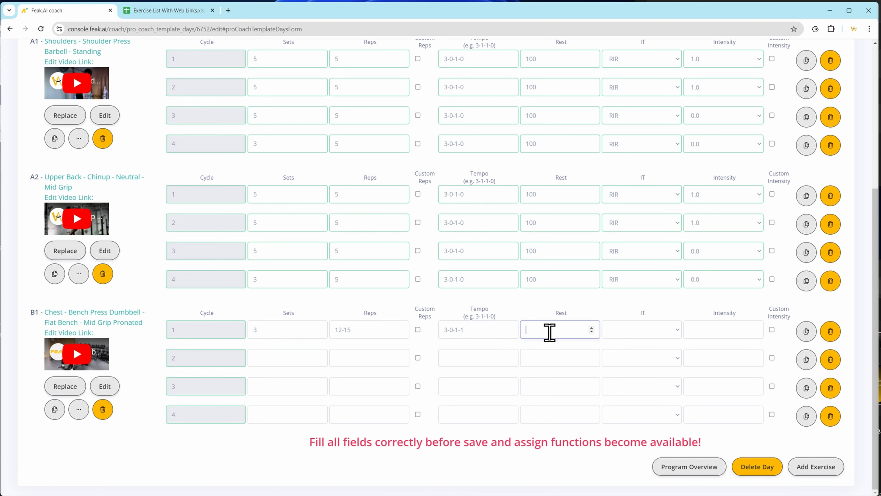
left_click(624, 330)
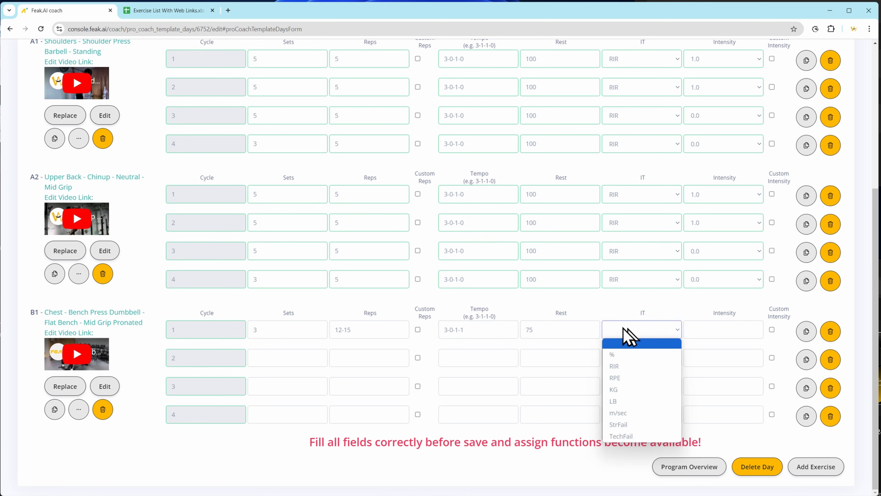
left_click(656, 368)
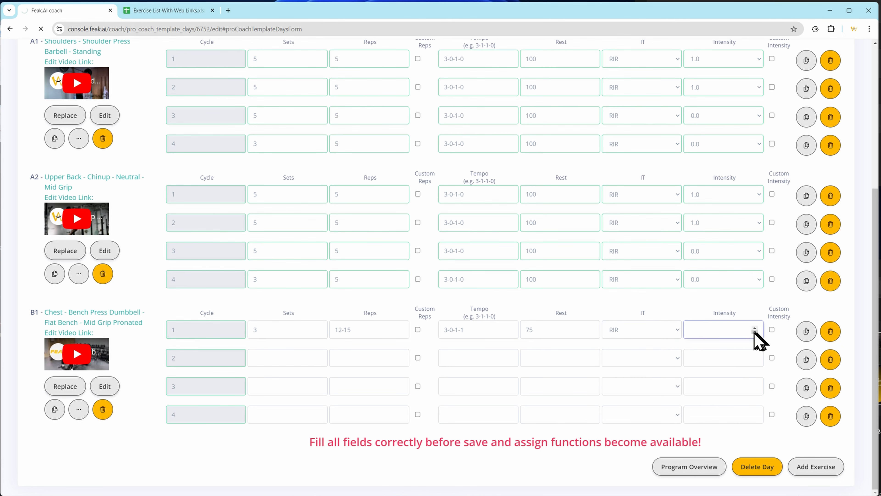
left_click(727, 340)
left_click(714, 365)
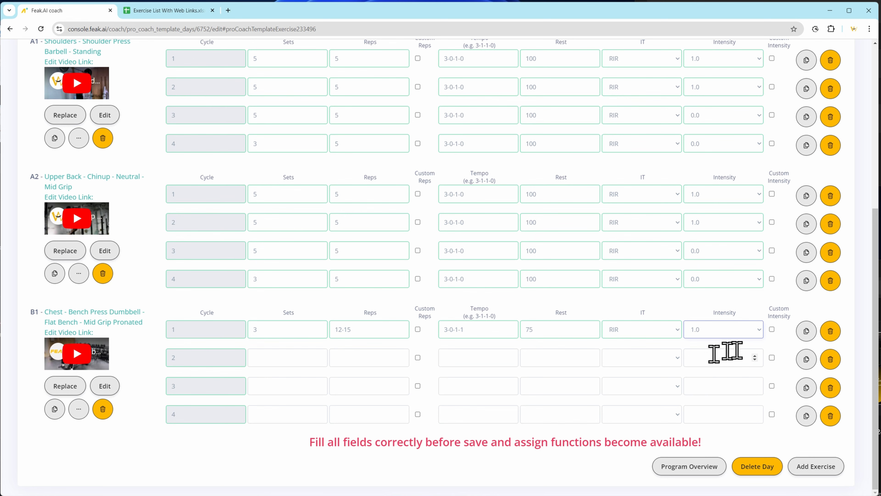
Copy B1's cycle 1 parameters to cycles 2, 3 and 4.
left_click(805, 334)
left_click(781, 365)
left_click(486, 84)
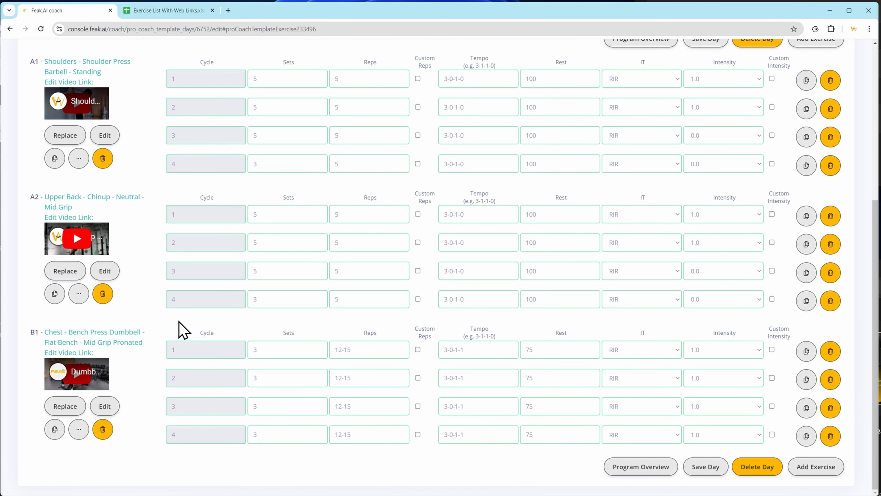
Set B1's cycle 4 to 2 sets and save the day.
scroll(172, 447, "up", 2)
scroll(173, 442, "down", 2)
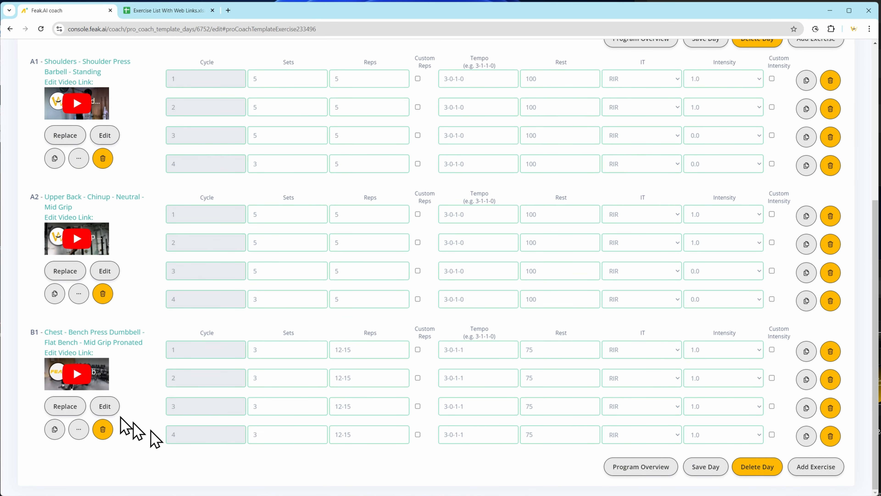
double_click(270, 435)
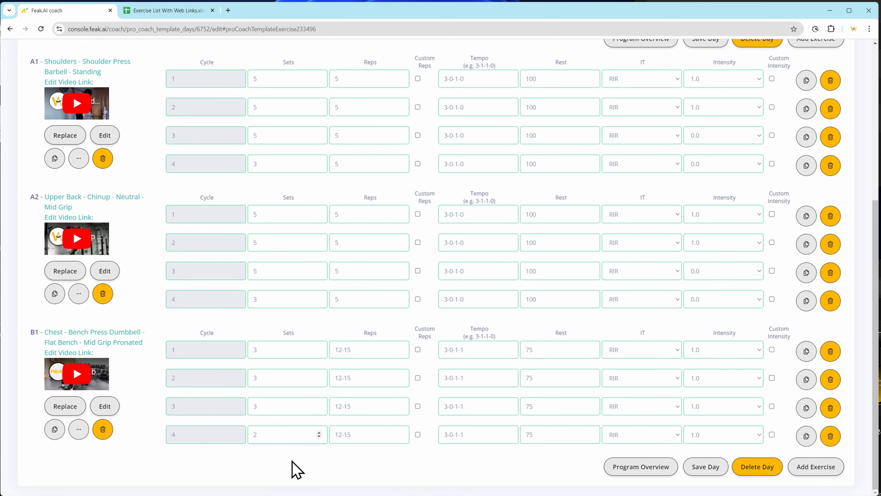
left_click(708, 468)
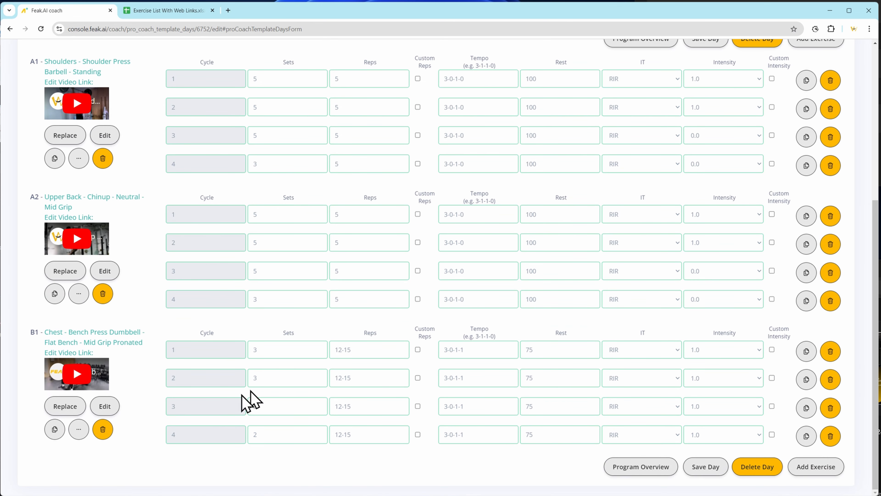
Duplicate the B1 dumbbell bench press exercise once.
left_click(53, 429)
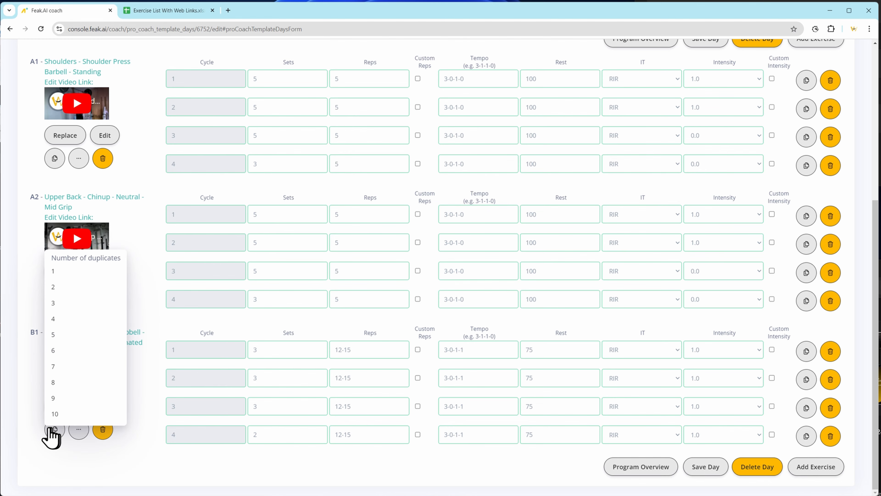
left_click(56, 280)
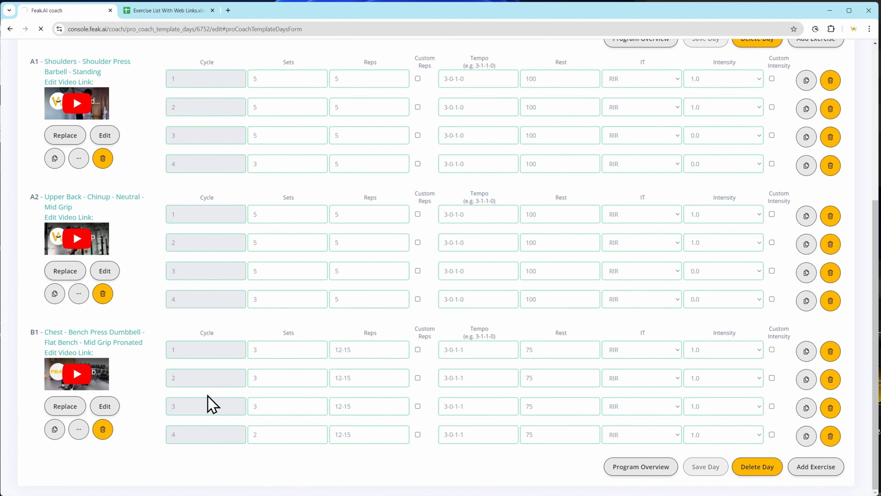
scroll(234, 418, "down", 10)
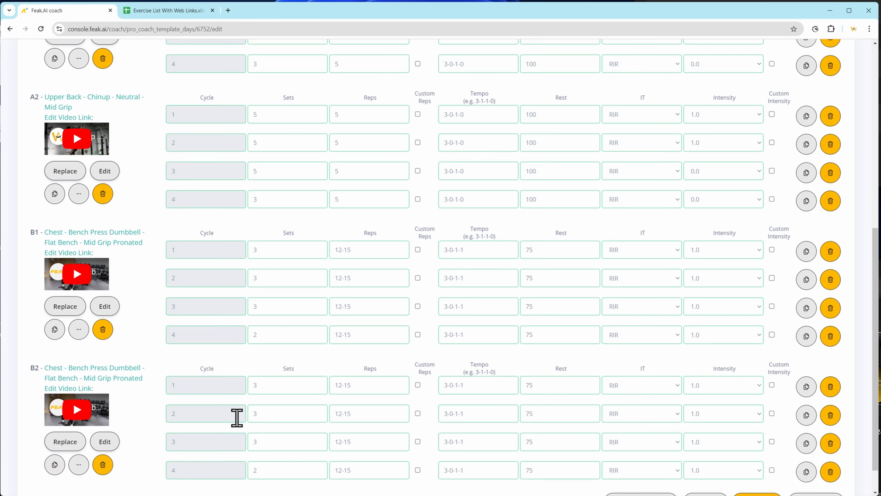
Start replacing exercise B2, choosing muscle group 05 - Upper Back - Admin and exercise 2 Arm Row - Admin.
left_click(65, 406)
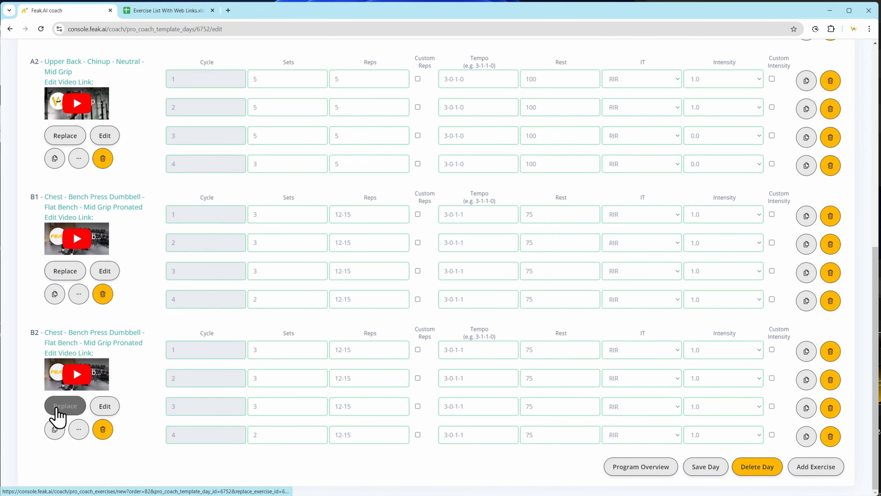
left_click(184, 199)
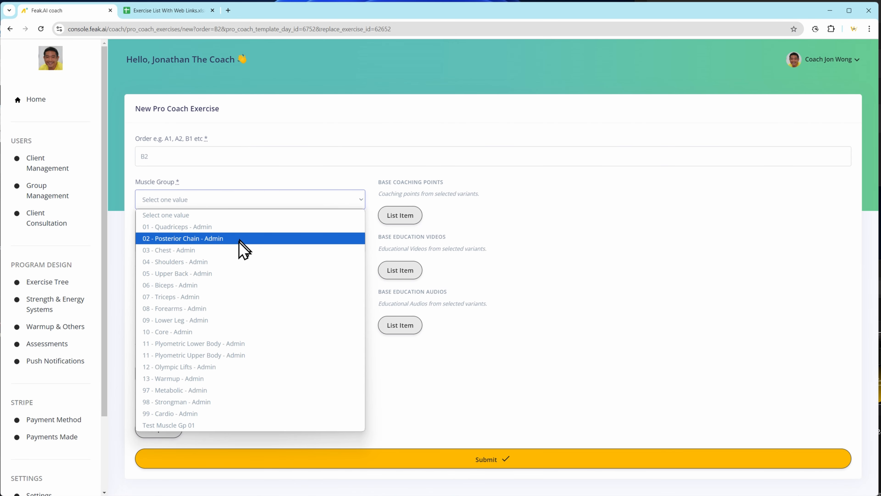
left_click(239, 274)
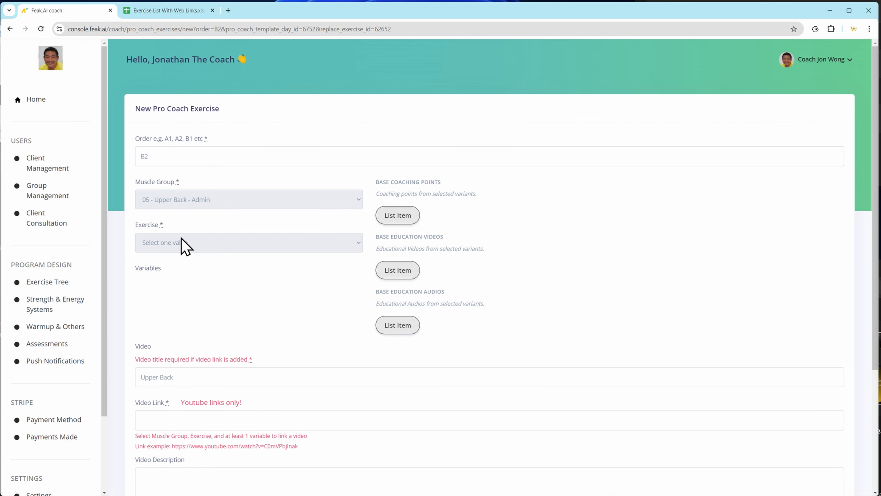
left_click(198, 247)
left_click(291, 283)
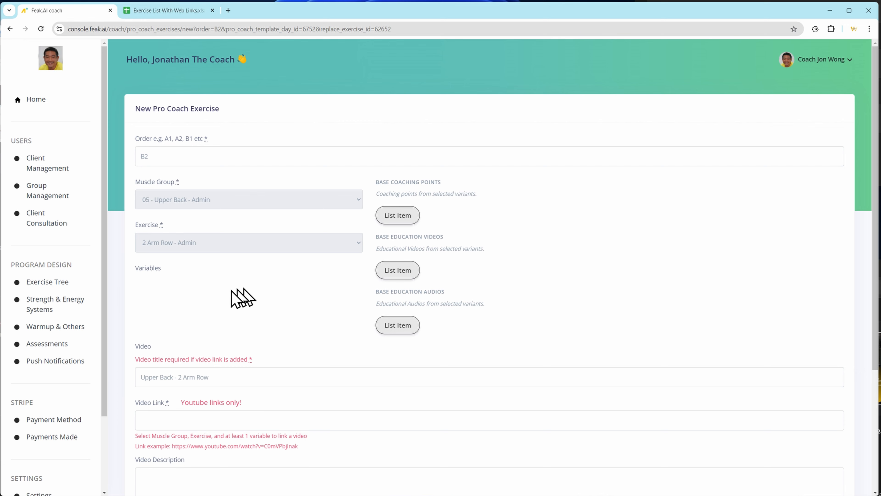
Set the 2 arm row's body position to Seated - Admin, grip to Neutral - Admin and implement to Cable - Admin.
left_click(241, 308)
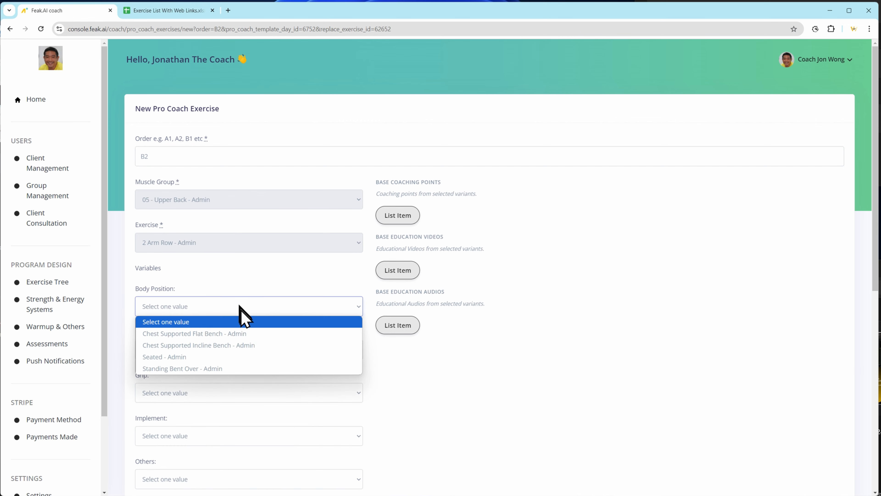
left_click(240, 358)
scroll(209, 367, "down", 2)
left_click(191, 266)
left_click(190, 268)
left_click(197, 308)
left_click(203, 334)
left_click(208, 349)
left_click(245, 388)
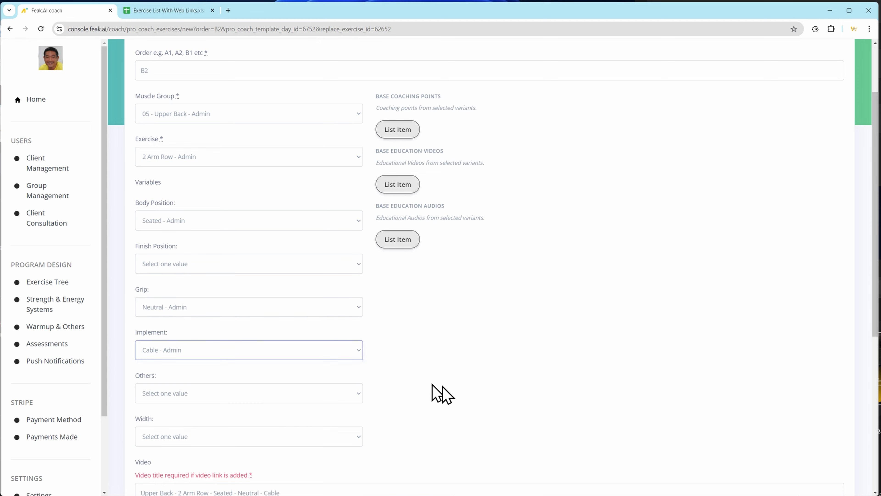
Set the 2 arm row's width to Mid Width - Admin and submit the replacement exercise.
scroll(440, 391, "down", 5)
left_click(248, 268)
left_click(262, 303)
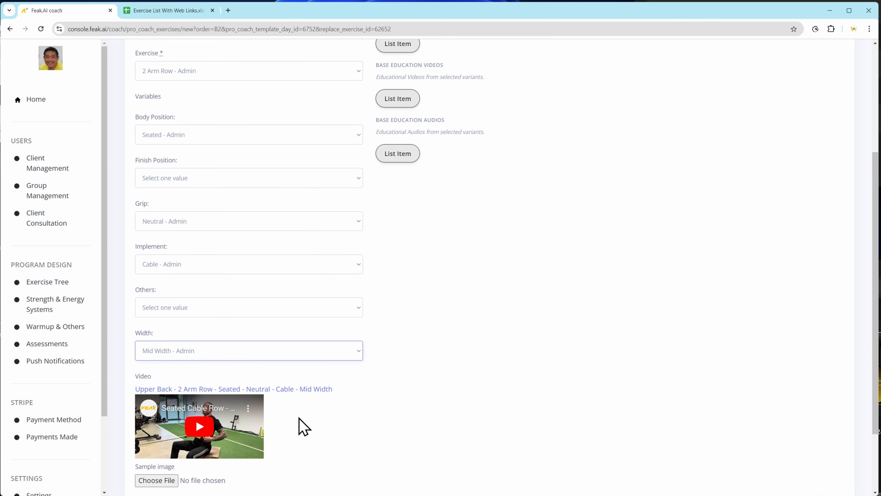
left_click(526, 478)
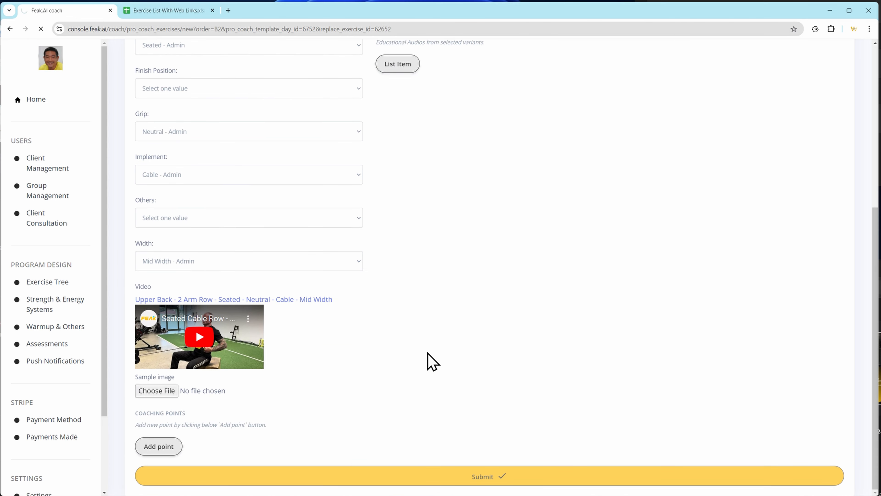
Start adding exercise C1 to Day 1, choosing muscle group 04 - Shoulders - Admin and exercise Lower Trapezius - Admin.
scroll(291, 339, "down", 5)
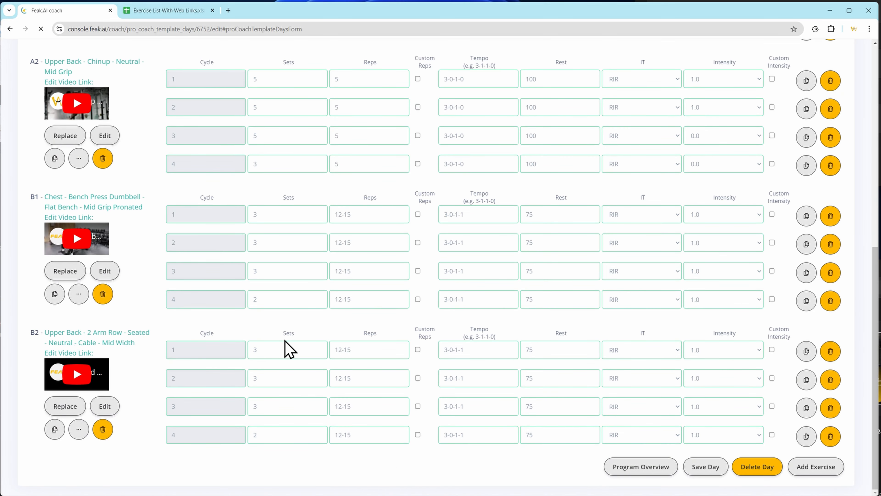
scroll(165, 329, "up", 7)
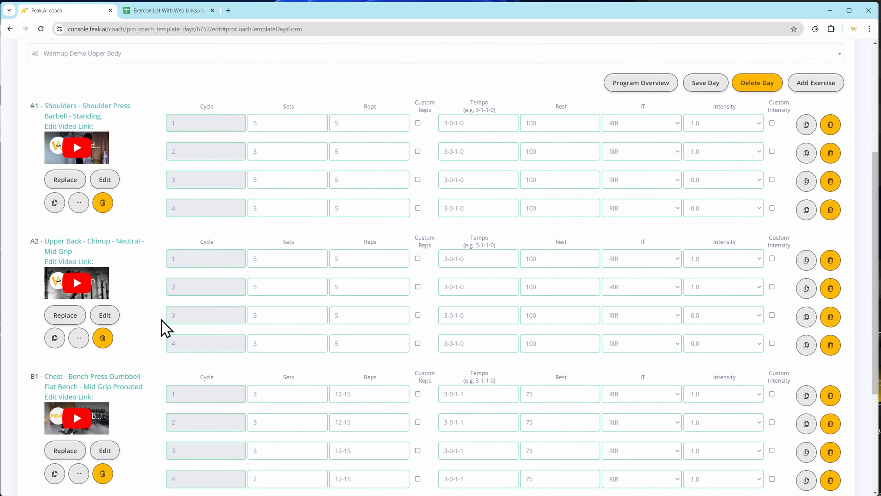
scroll(252, 165, "down", 7)
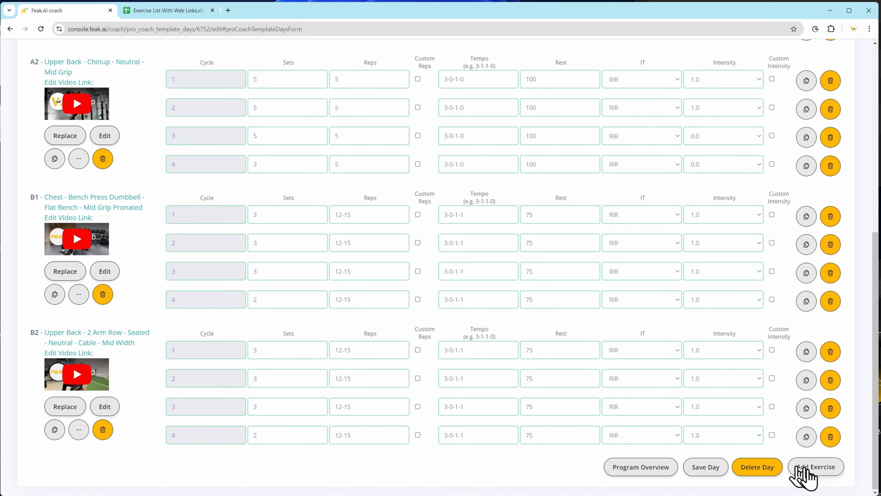
left_click(798, 467)
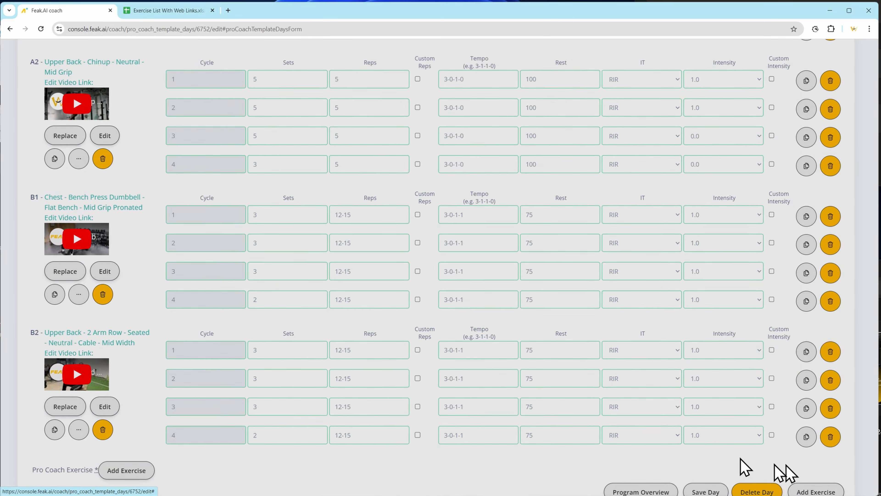
left_click(153, 137)
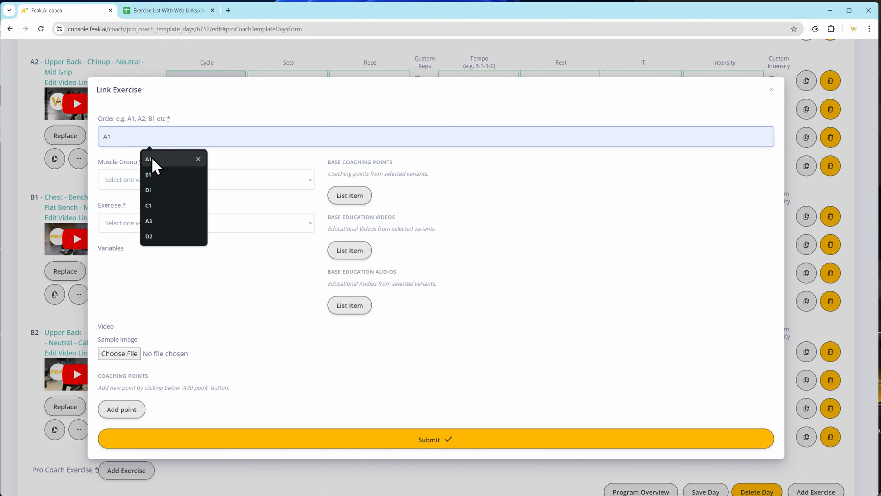
left_click(151, 206)
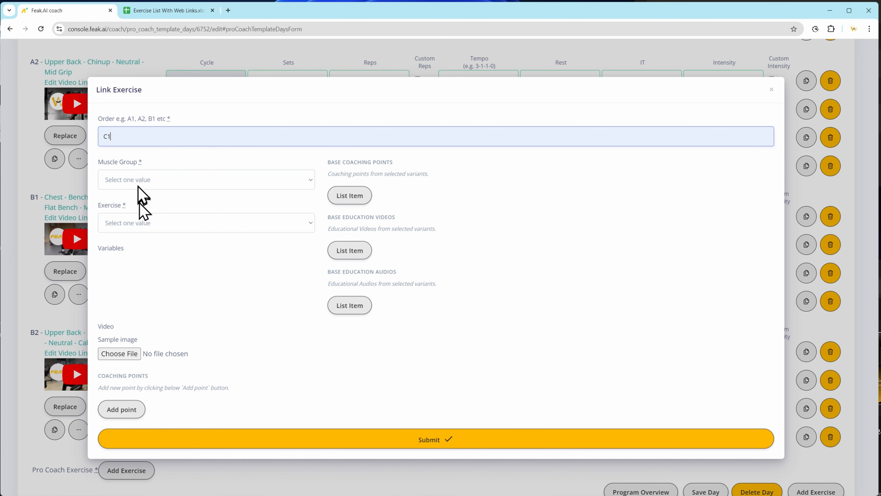
left_click(138, 181)
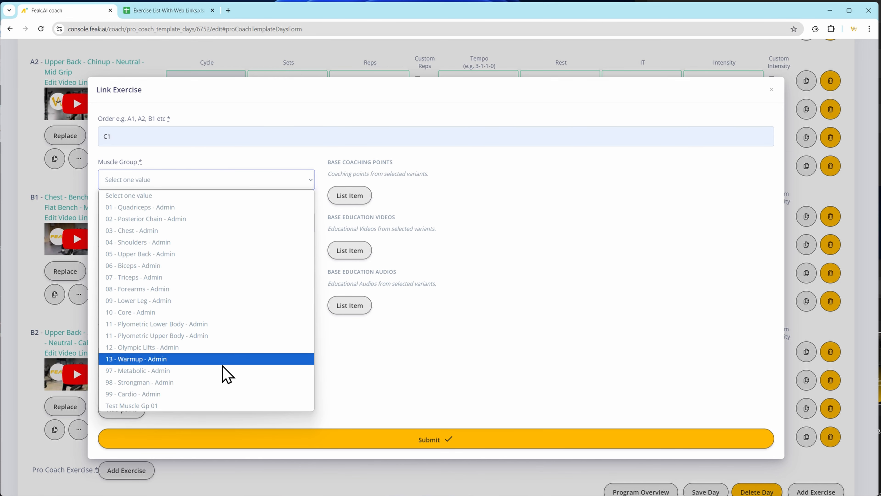
left_click(175, 242)
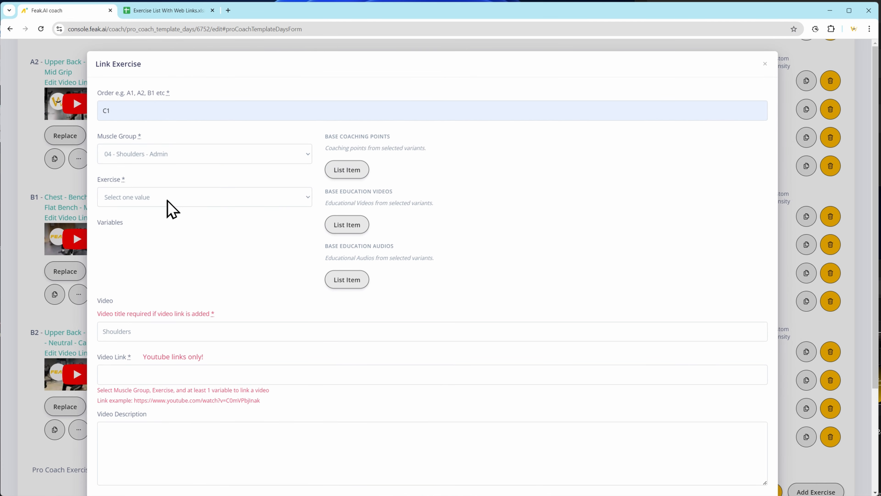
left_click(159, 197)
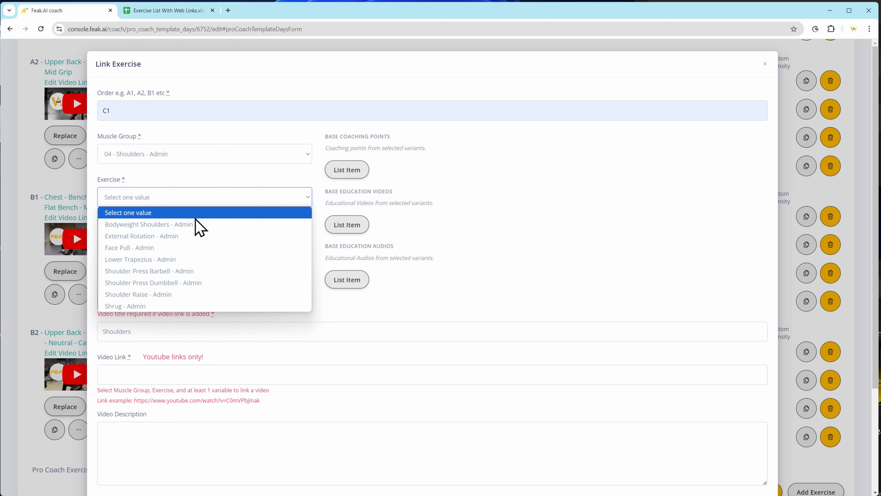
left_click(187, 260)
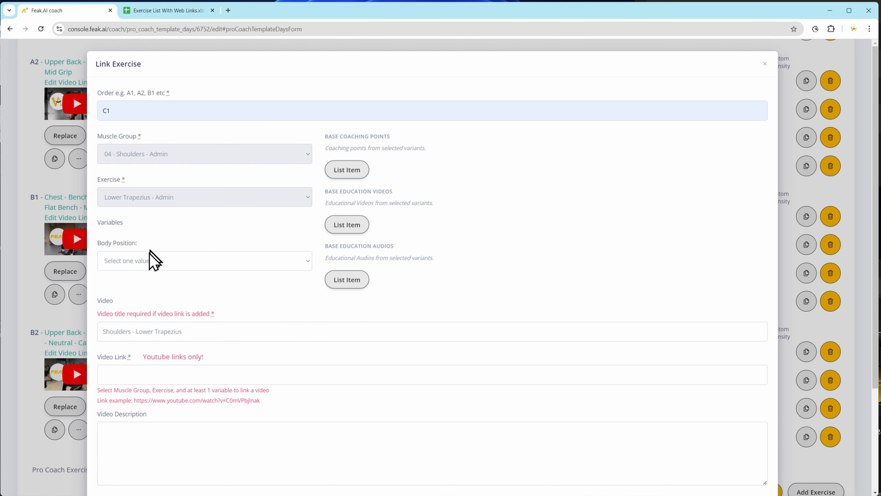
Set the lower trapezius exercise's body position to Dumbbell Bent Over 2 Arm - Admin and submit the exercise.
left_click(156, 261)
left_click(243, 288)
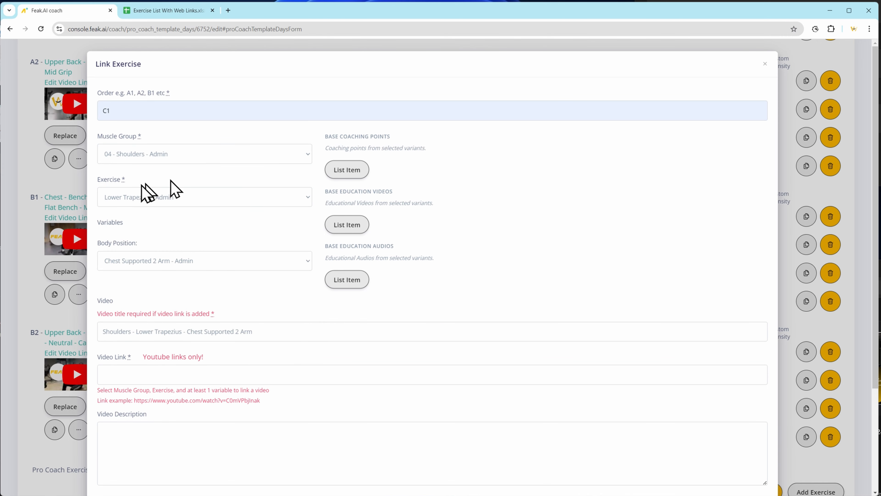
left_click(165, 265)
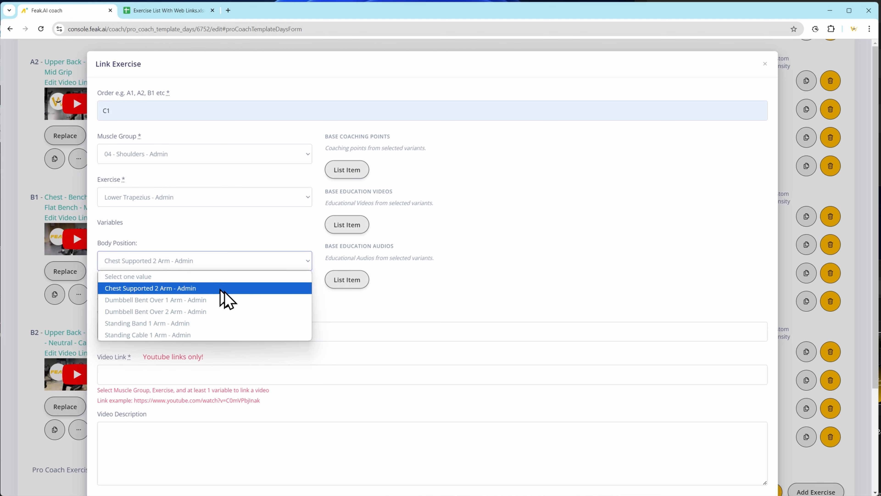
left_click(229, 313)
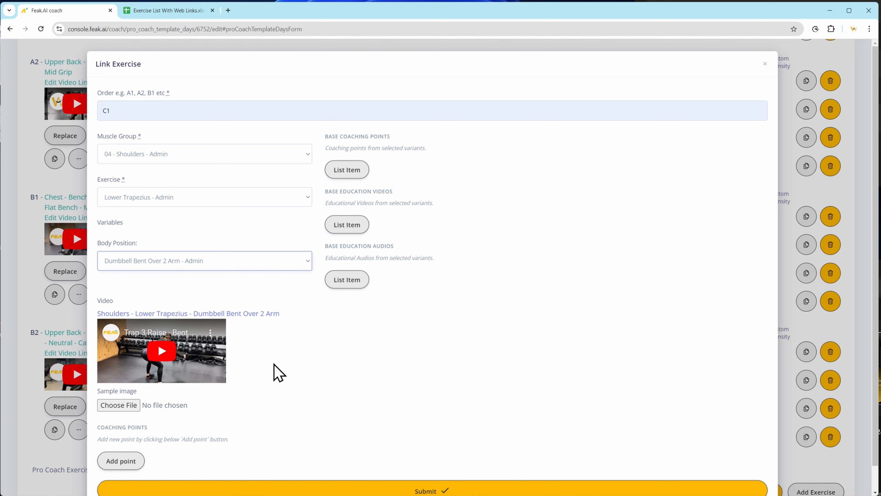
scroll(277, 409, "down", 1)
left_click(366, 466)
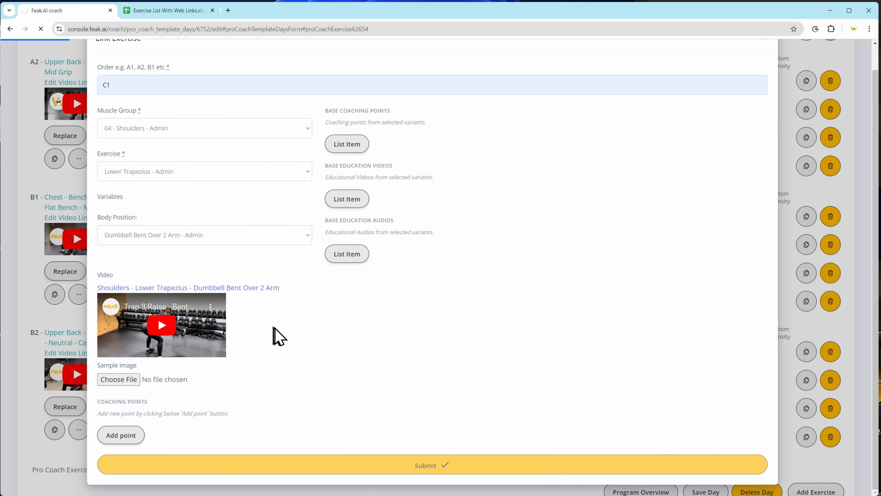
Fill in C1 cycle 1 with 4 sets, 10-12 reps, tempo 3-0-1-2, rest 60, intensity type RIR and intensity 1.0.
scroll(165, 431, "down", 10)
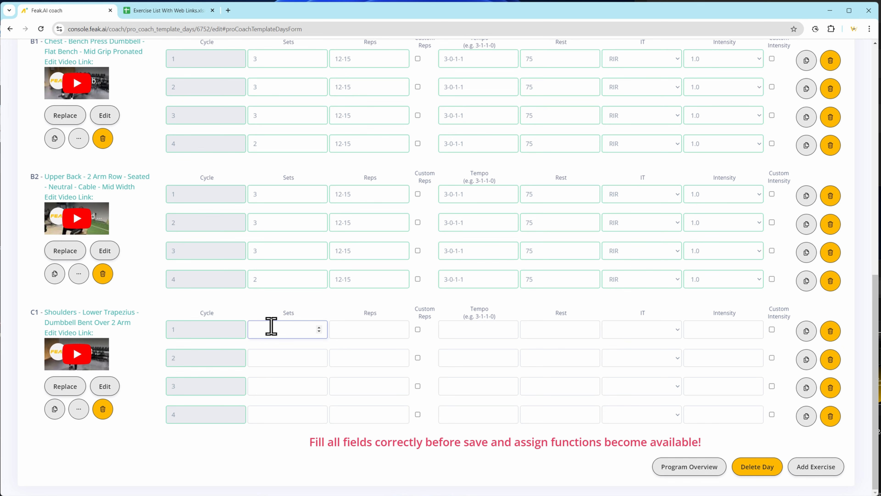
left_click(360, 331)
type("10-12")
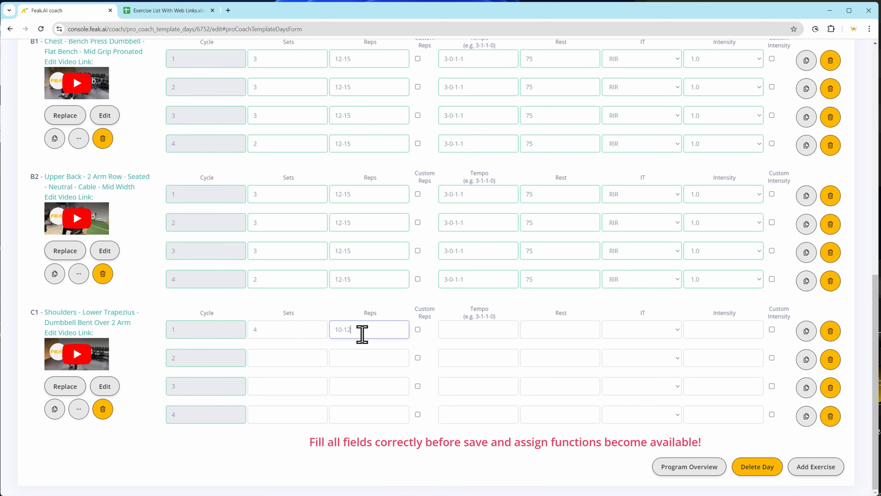
left_click(461, 330)
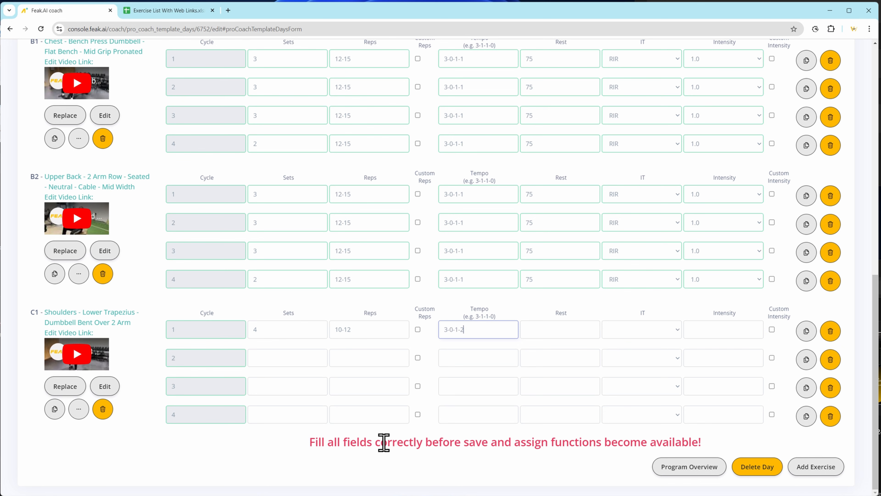
left_click(555, 335)
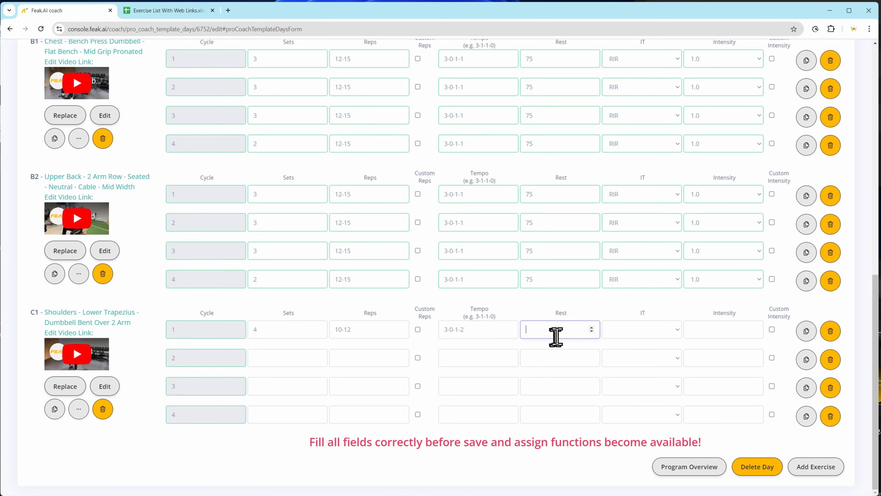
left_click(609, 333)
left_click(654, 371)
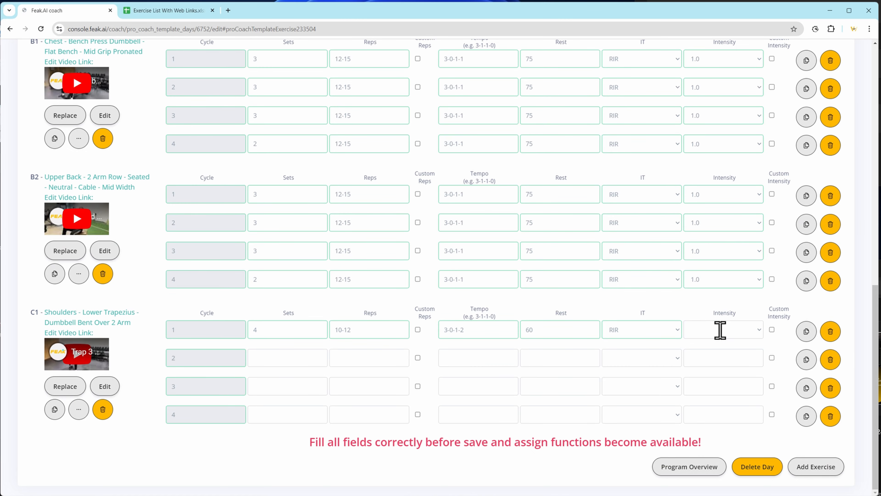
left_click(741, 331)
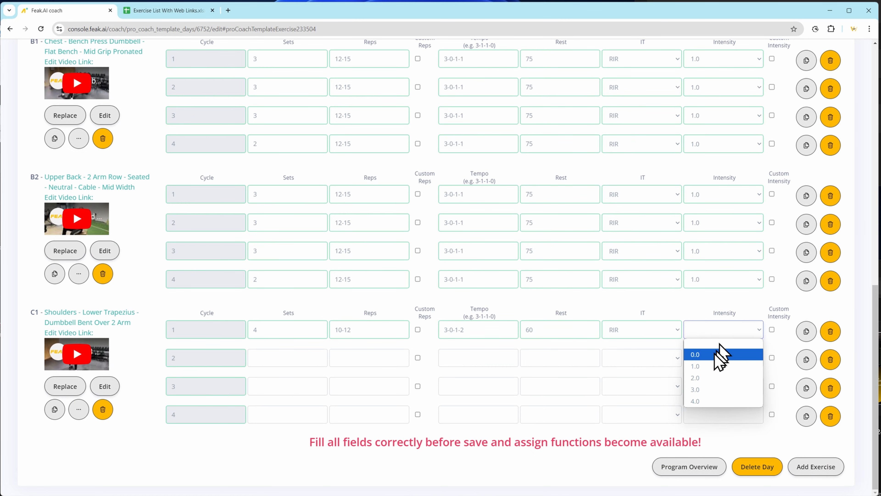
left_click(711, 366)
Duplicate C1's cycle 1 parameters to all cycles and save the day.
left_click(807, 334)
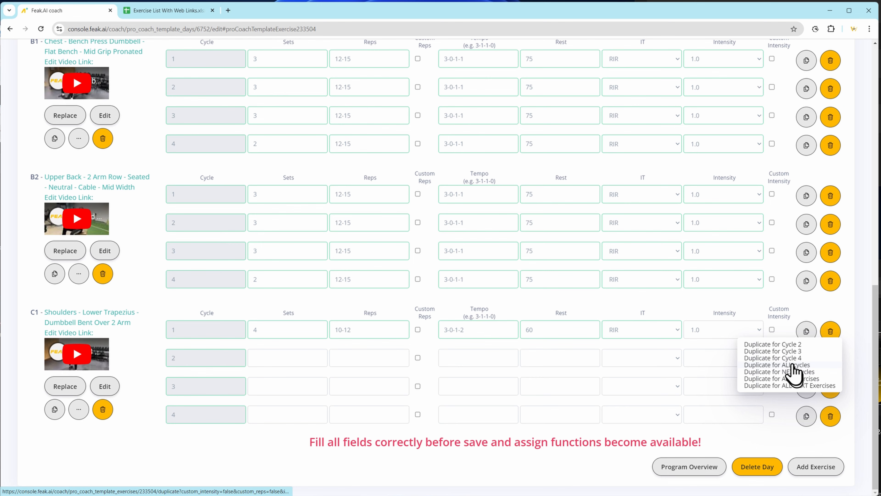
left_click(777, 364)
left_click(478, 84)
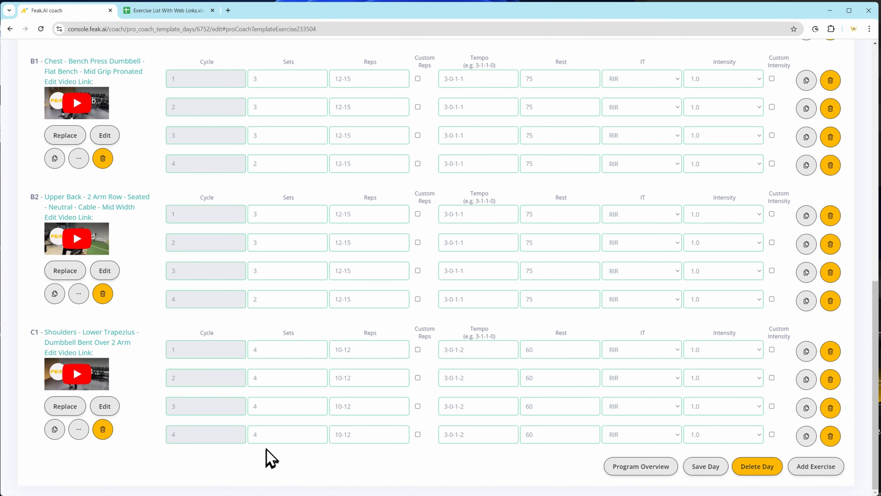
left_click(713, 470)
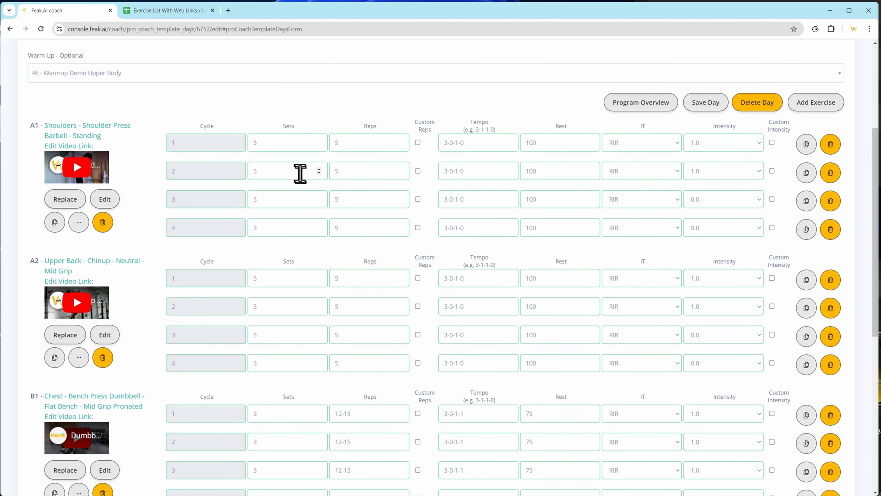
Open the program overview and review the Day 1 exercises, their training parameters and the training days in the cycle.
scroll(227, 302, "down", 4)
scroll(223, 283, "down", 5)
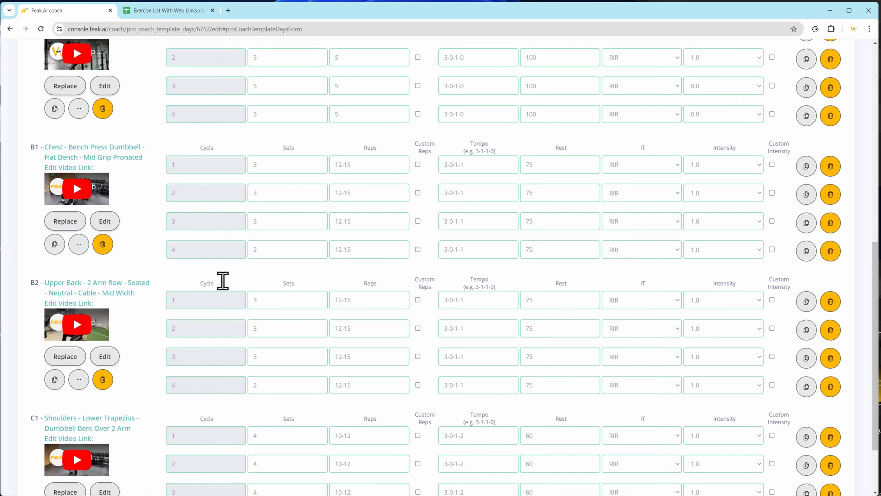
left_click_drag(876, 303, 875, 62)
left_click(637, 288)
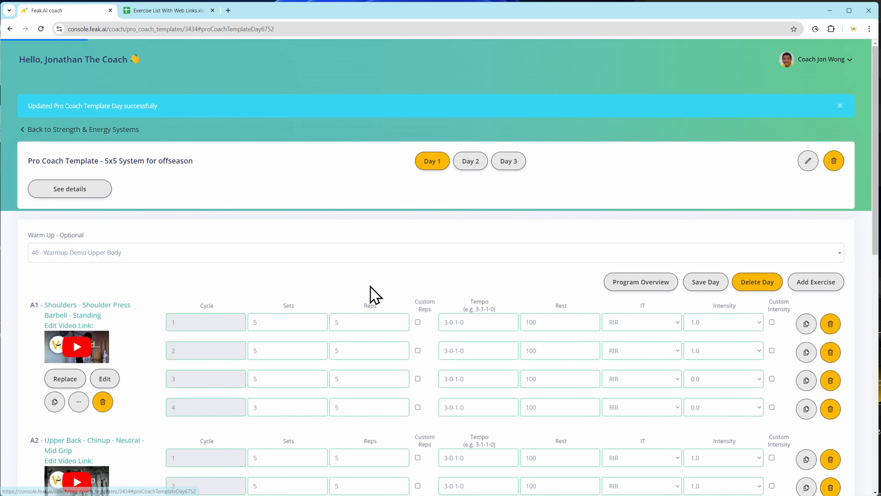
scroll(258, 312, "down", 6)
scroll(257, 309, "down", 1)
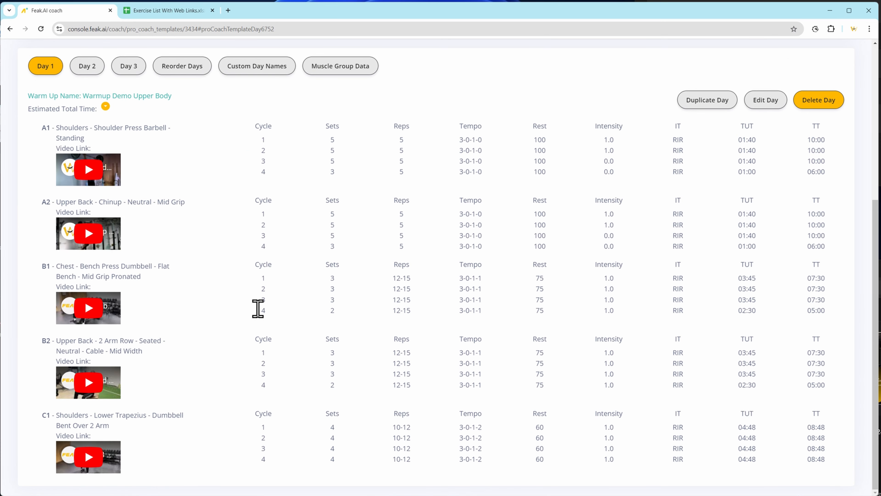
scroll(258, 309, "up", 4)
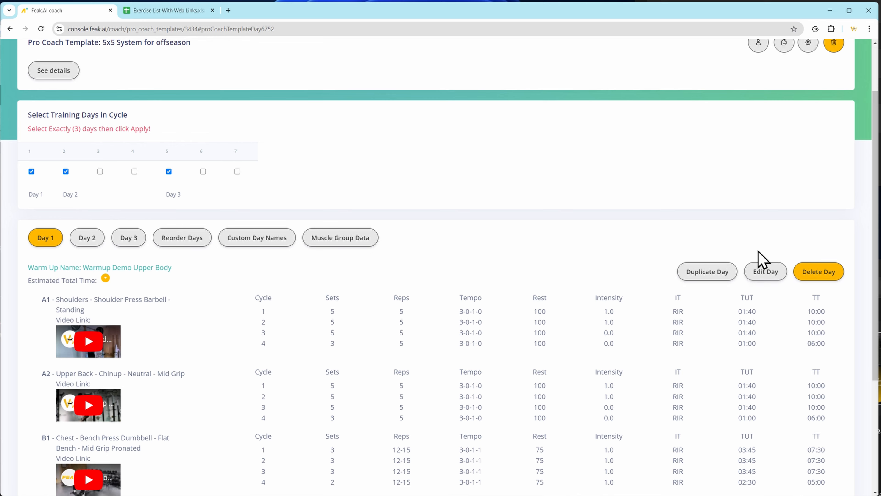
scroll(236, 340, "down", 4)
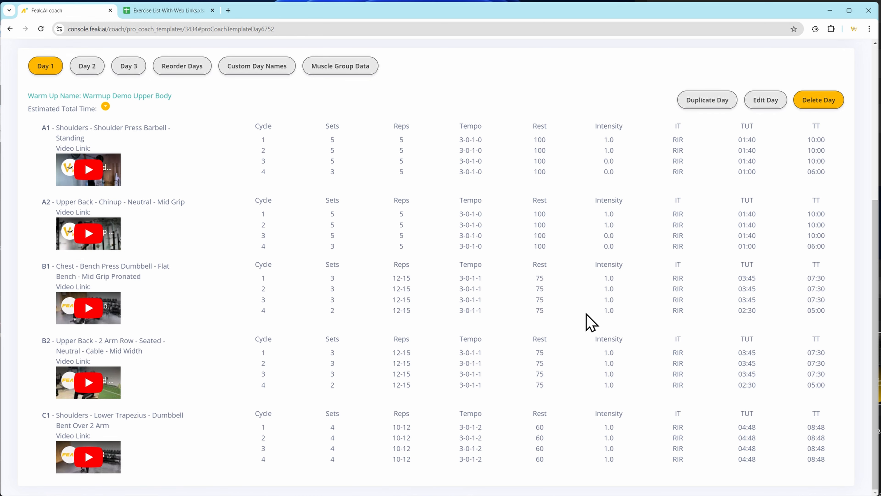
Name Day 1 Upper Body Focus, Day 2 Lower Body Focus and Day 3 Injury Prevention, and submit the custom day names.
scroll(248, 247, "up", 5)
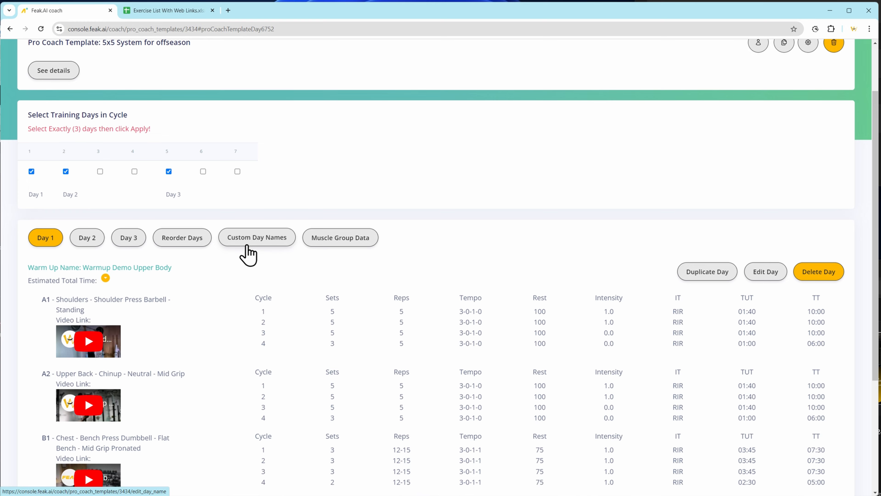
left_click(246, 244)
left_click(287, 145)
type("Upper Body ")
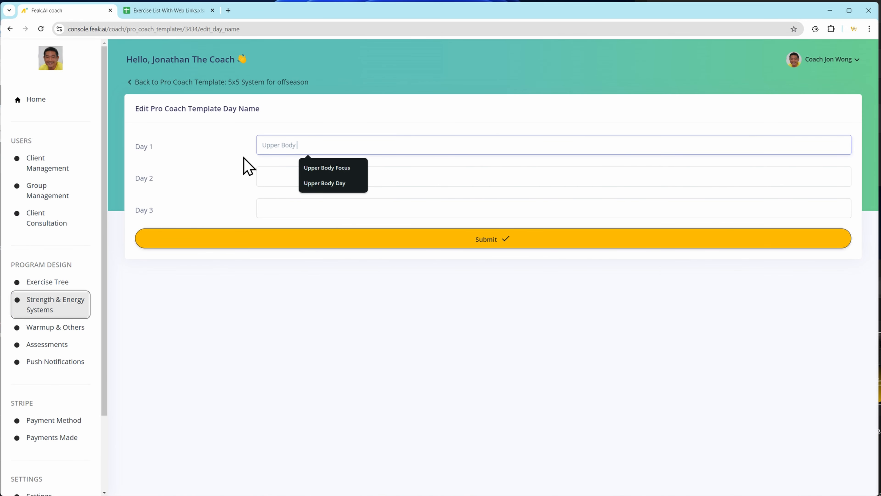
type("Focus")
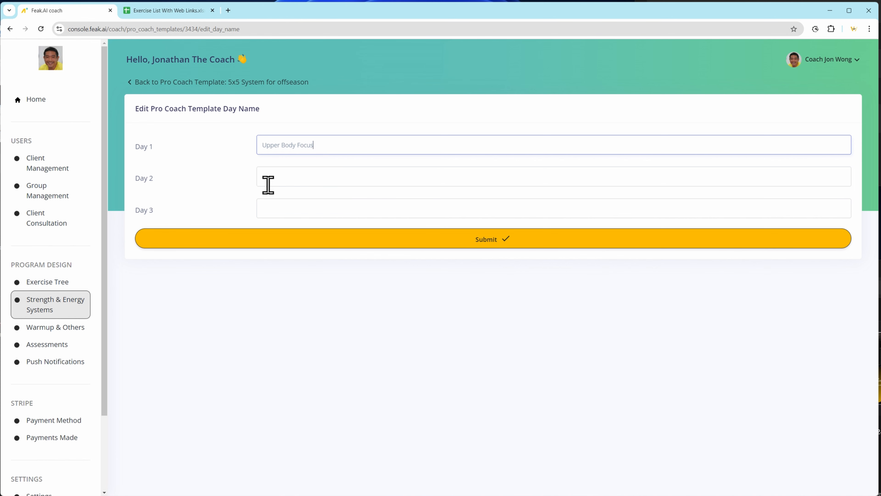
left_click(268, 181)
type("Lower Body Focus")
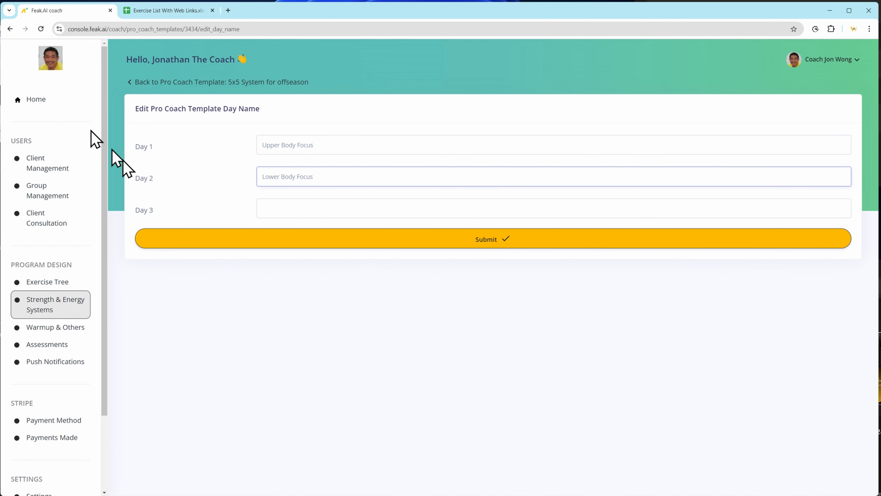
left_click(277, 209)
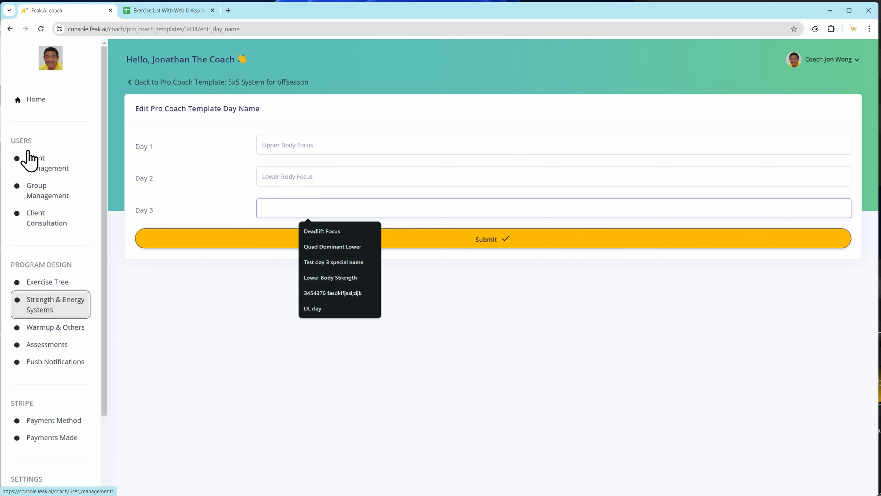
type("Injury Prevention")
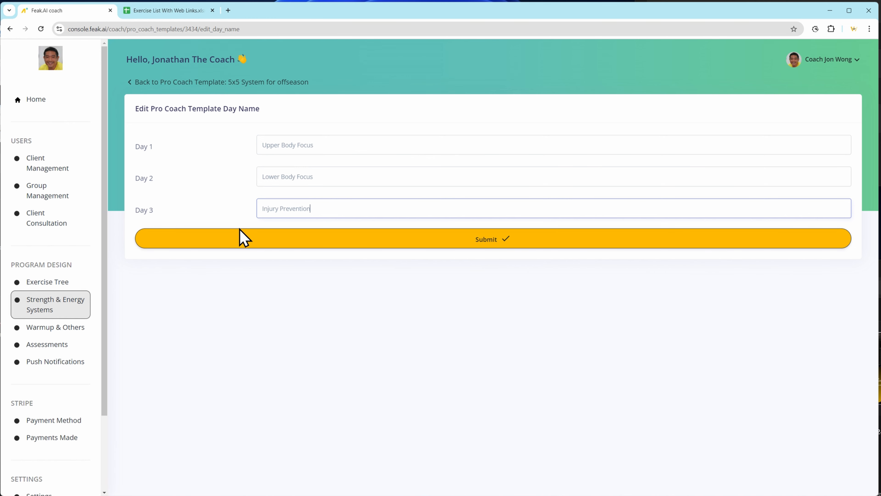
left_click(240, 239)
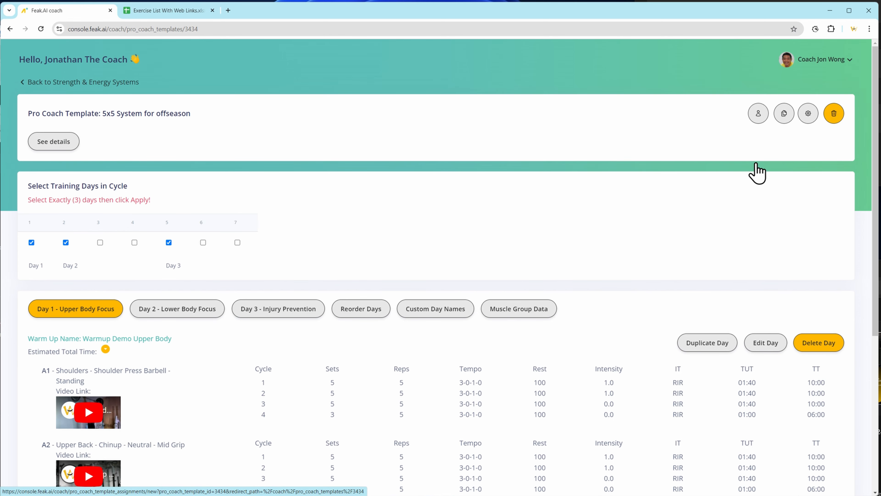
Assign the template to the chosen client with start date 2024/10/15 and the client-specific instructions Demo Off Season, and submit the assignment.
left_click(757, 114)
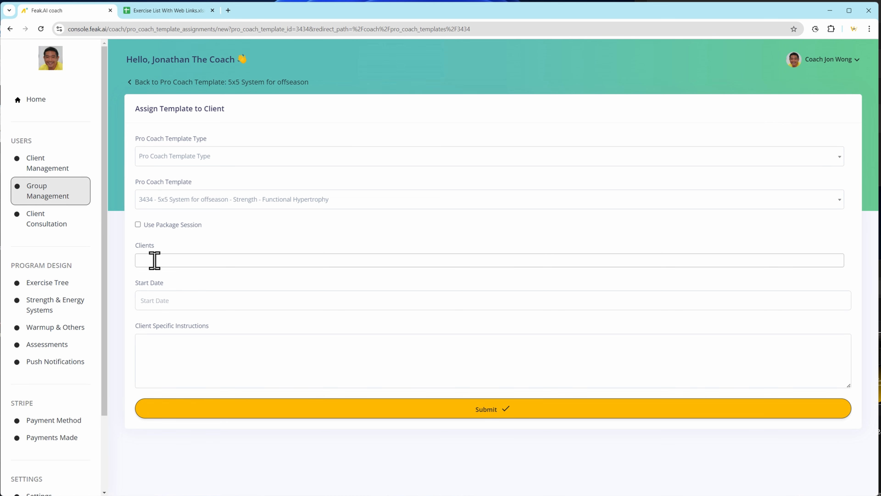
left_click(149, 261)
type("jon")
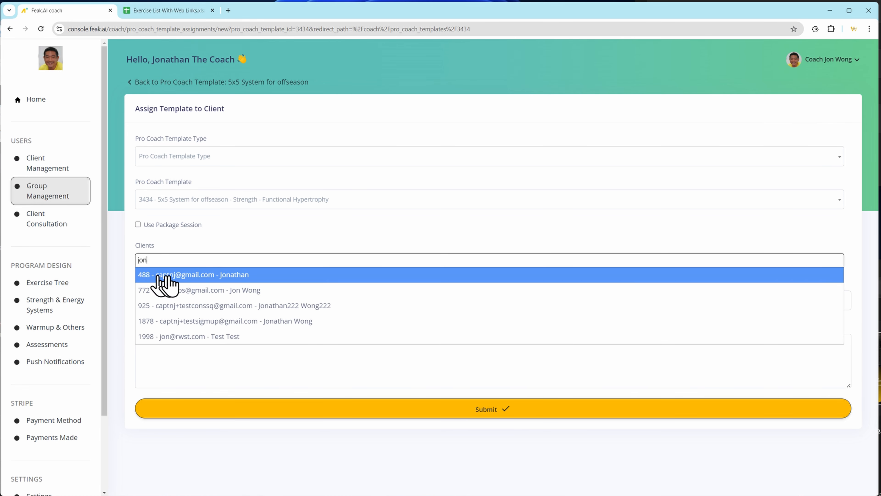
left_click(166, 275)
left_click(160, 304)
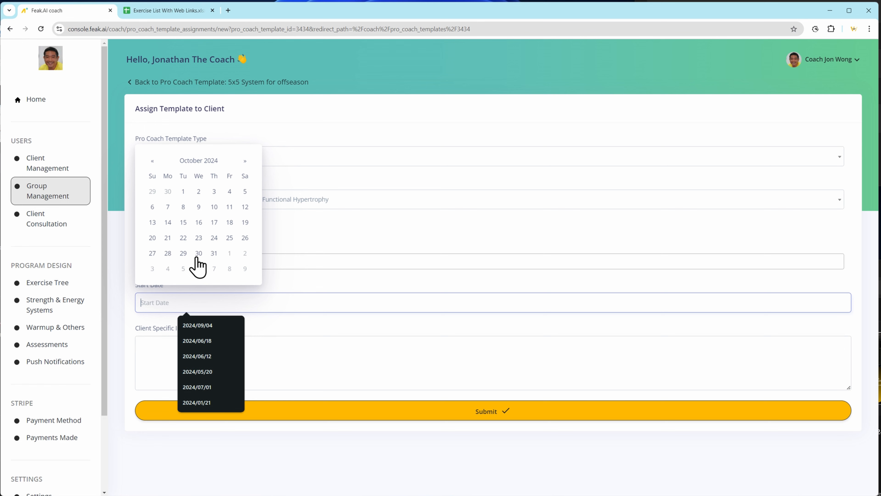
left_click(183, 223)
left_click(174, 354)
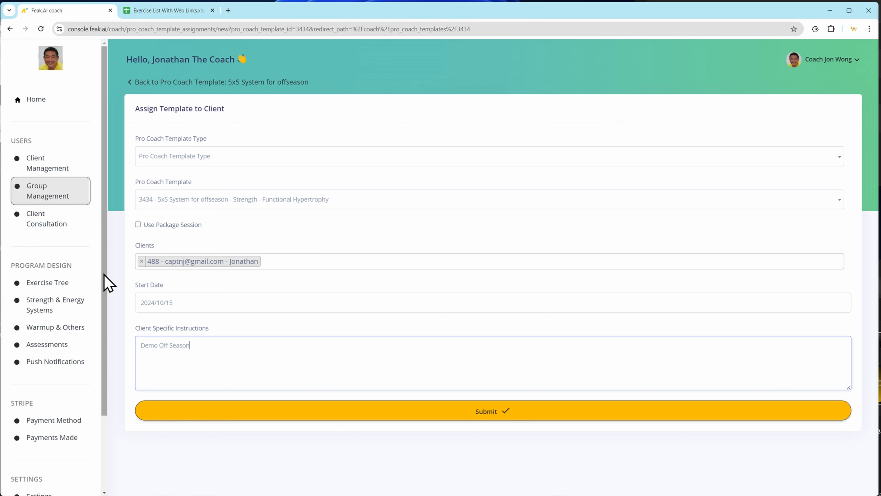
left_click(426, 421)
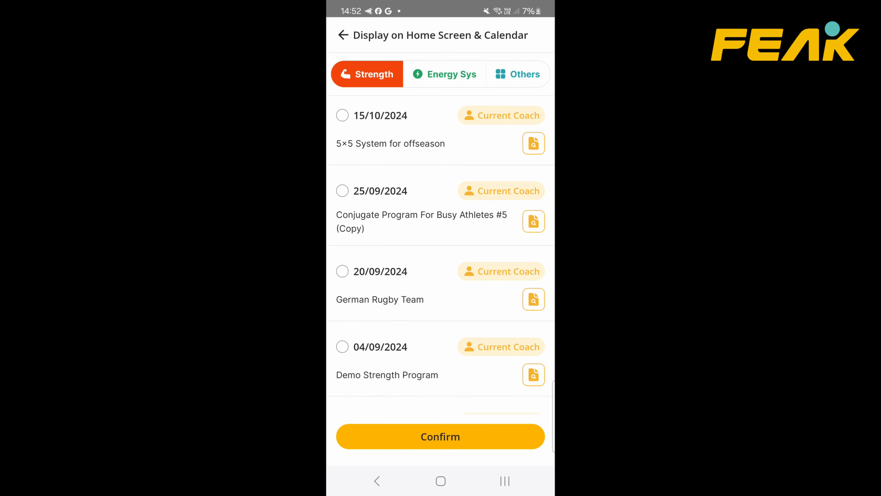
In the Feak mobile app, choose the 5x5 System for offseason strength program for display on the home screen and calendar.
left_click(404, 141)
left_click(440, 436)
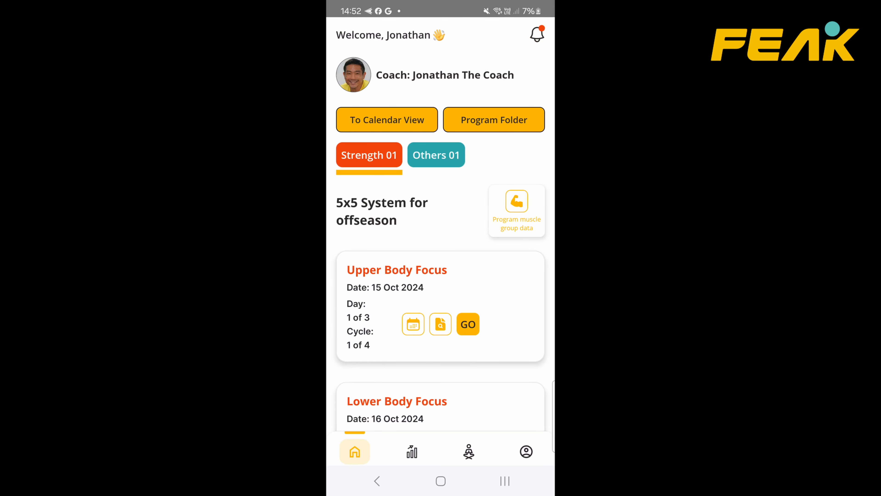
scroll(360, 313, "down", 12)
scroll(360, 312, "up", 12)
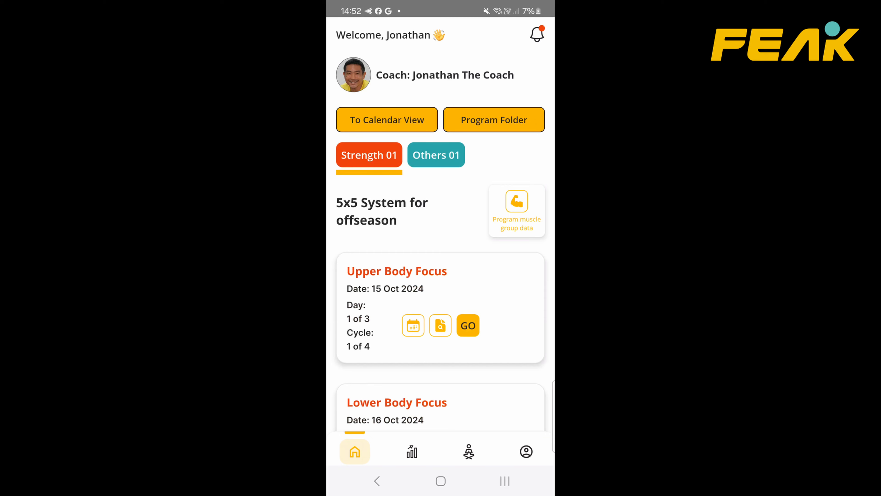
Open the Upper Body Focus workout with its date set to today and look through the workout preview.
left_click(468, 325)
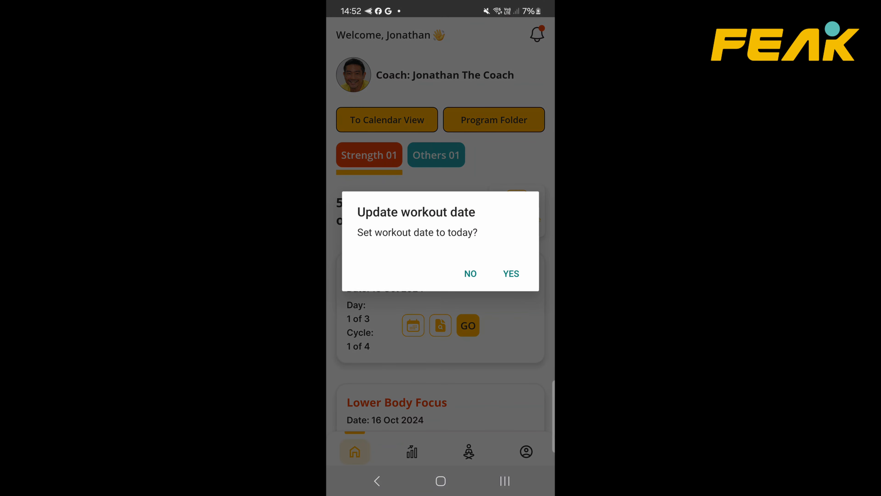
left_click(511, 273)
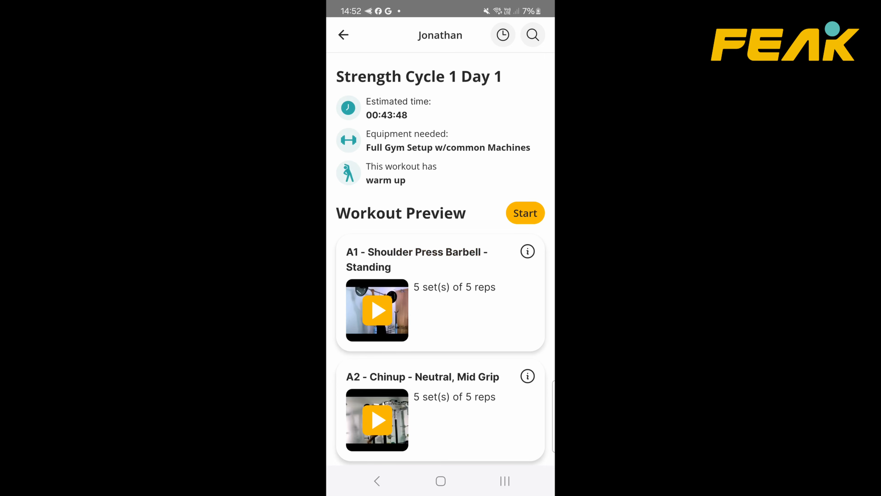
scroll(344, 193, "down", 3)
scroll(344, 193, "up", 3)
Start the workout, mark the Scratch with Pen warm-up exercise as done and move on to the workout.
left_click(525, 213)
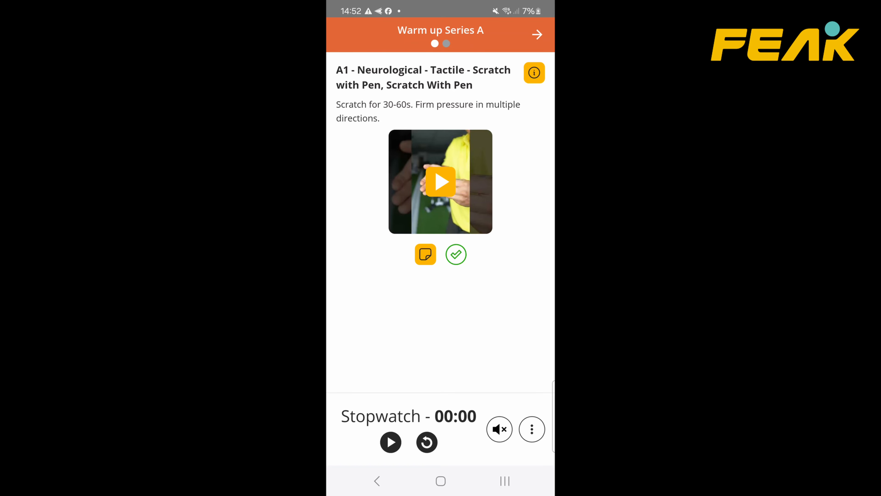
left_click(456, 254)
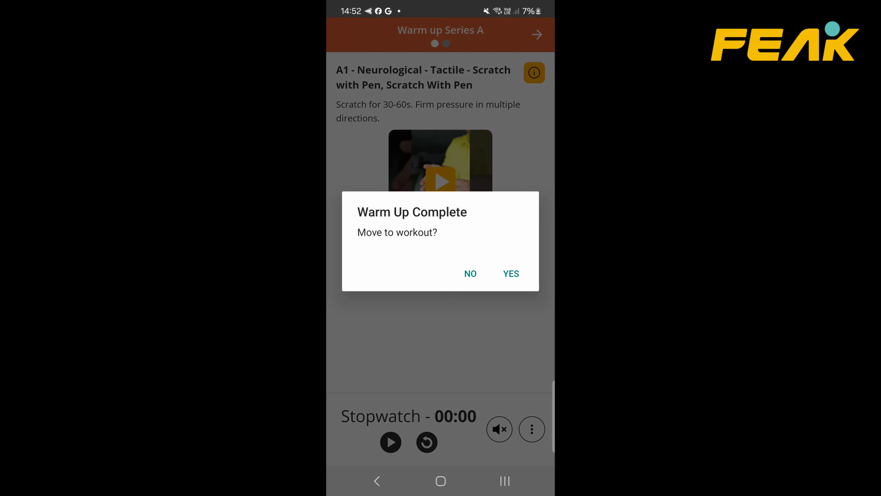
left_click(511, 273)
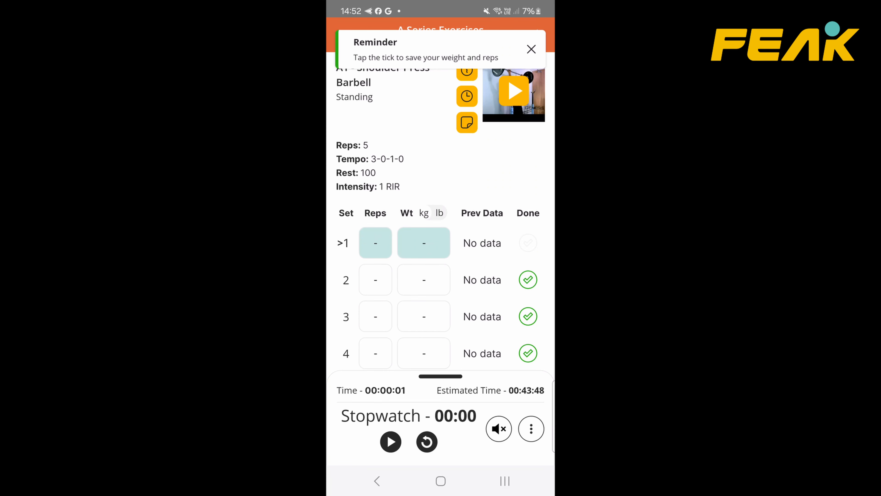
Log set 1 of A1 Shoulder Press Barbell with 5 reps at 100 kg, and finish the workout.
scroll(350, 223, "down", 12)
scroll(354, 243, "up", 10)
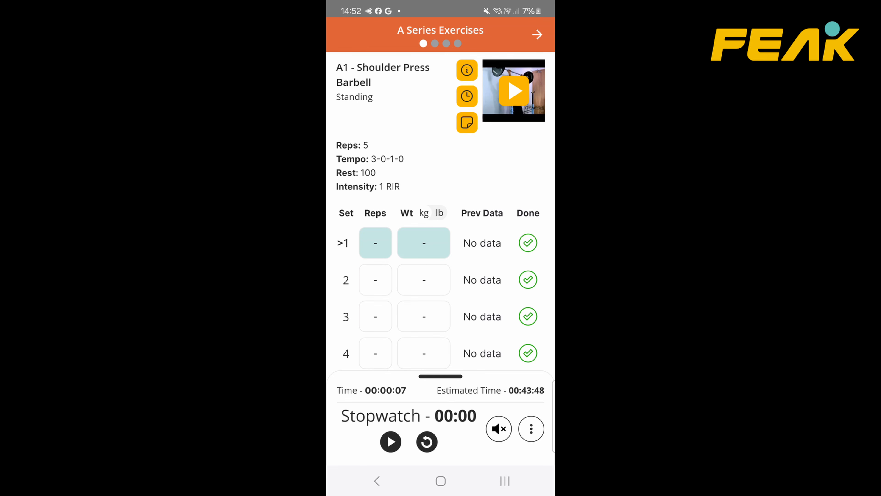
left_click(376, 242)
type("5")
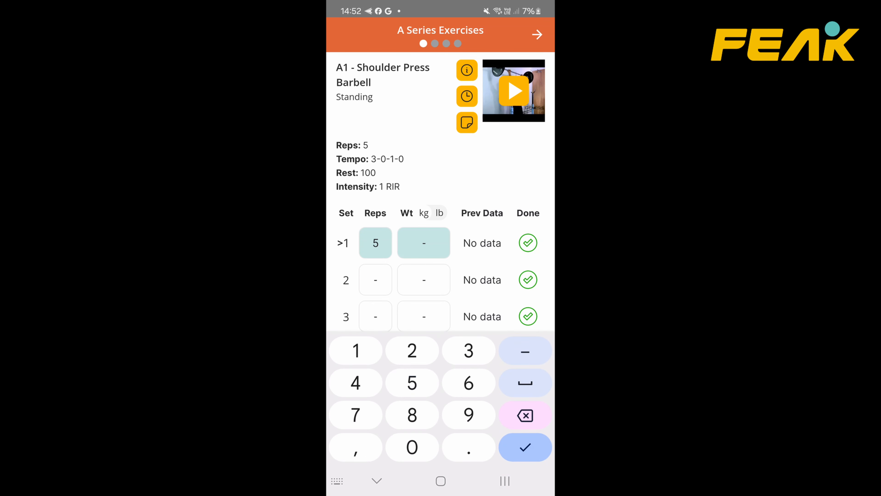
type("100")
left_click(528, 243)
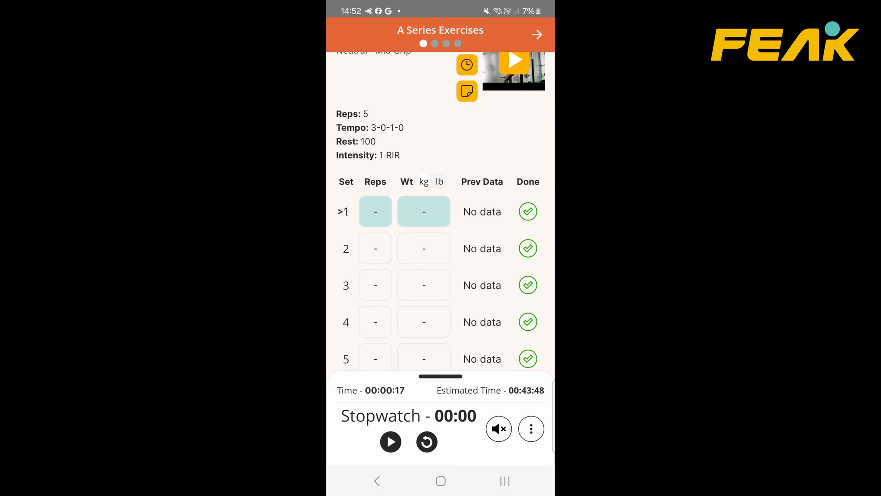
left_click(531, 428)
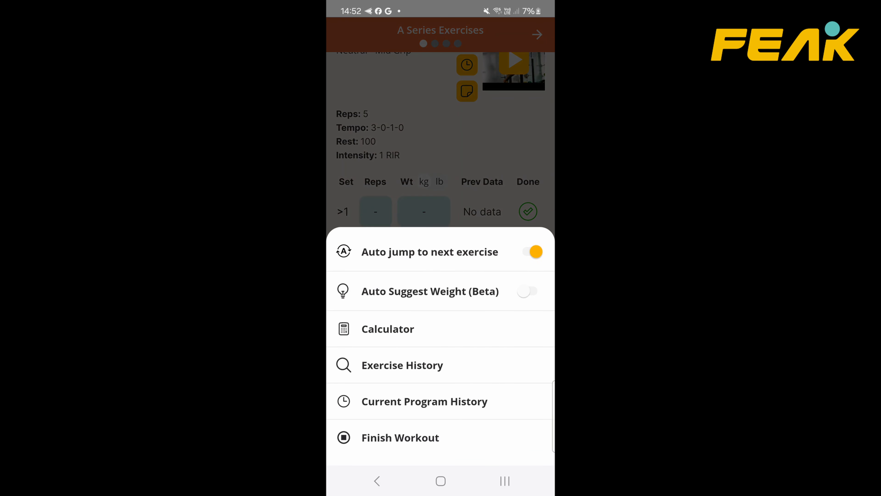
left_click(400, 438)
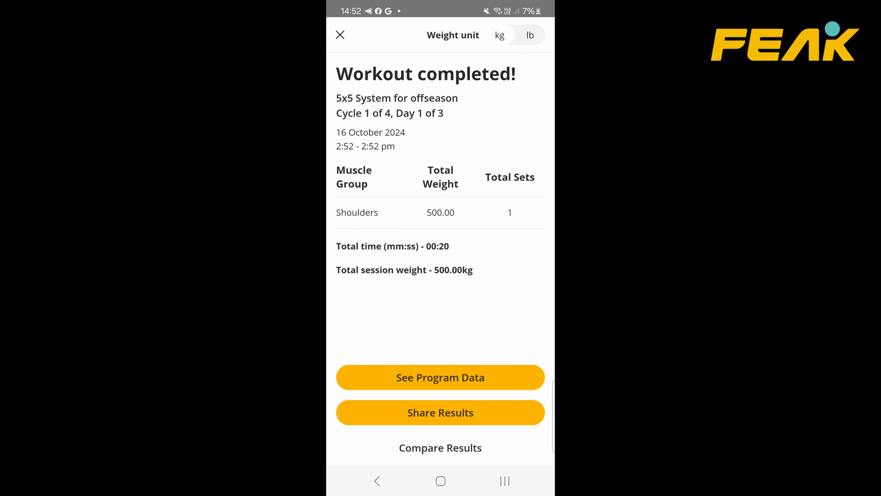